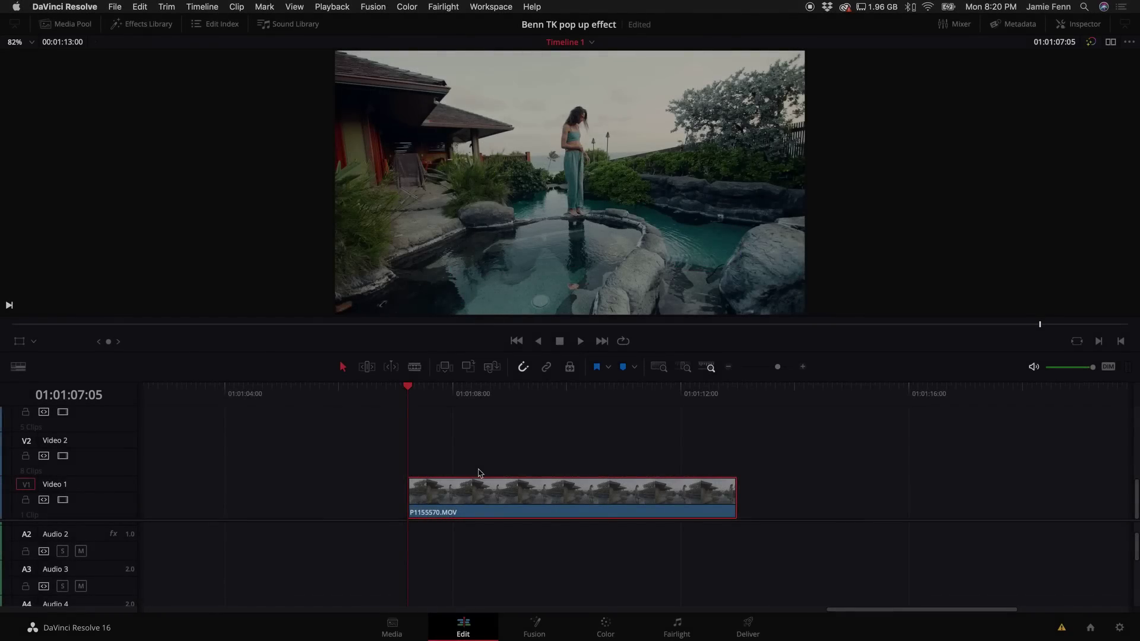
Duplicate the P1155570.MOV clip onto Video 2 and apply Freeze Frame to the copy
left_click_drag(484, 514, 484, 446)
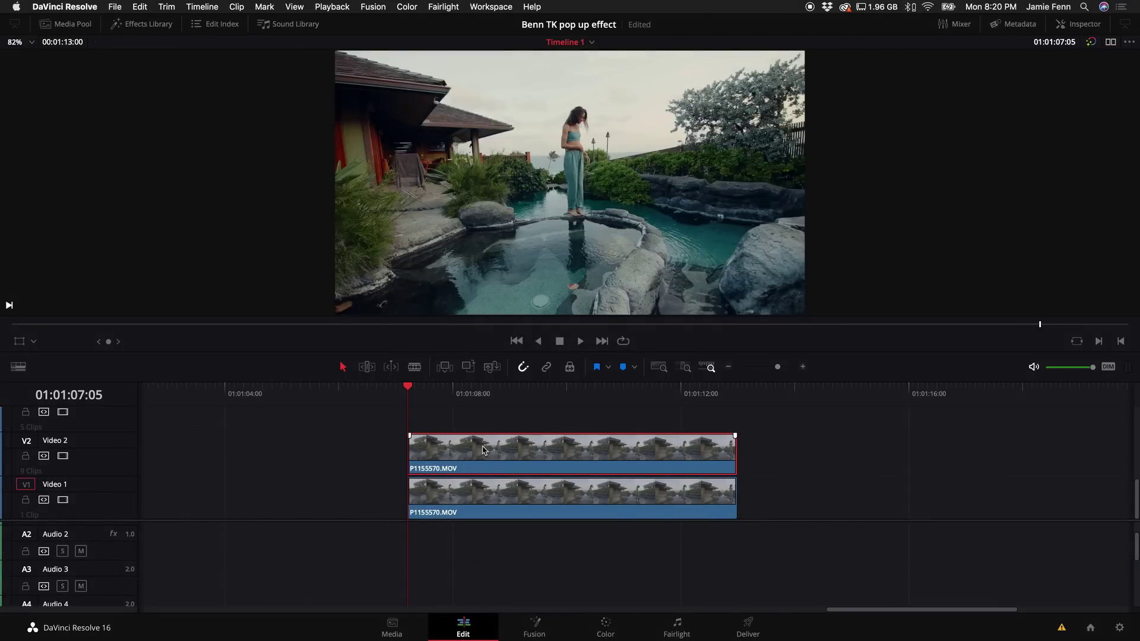
double_click(518, 454)
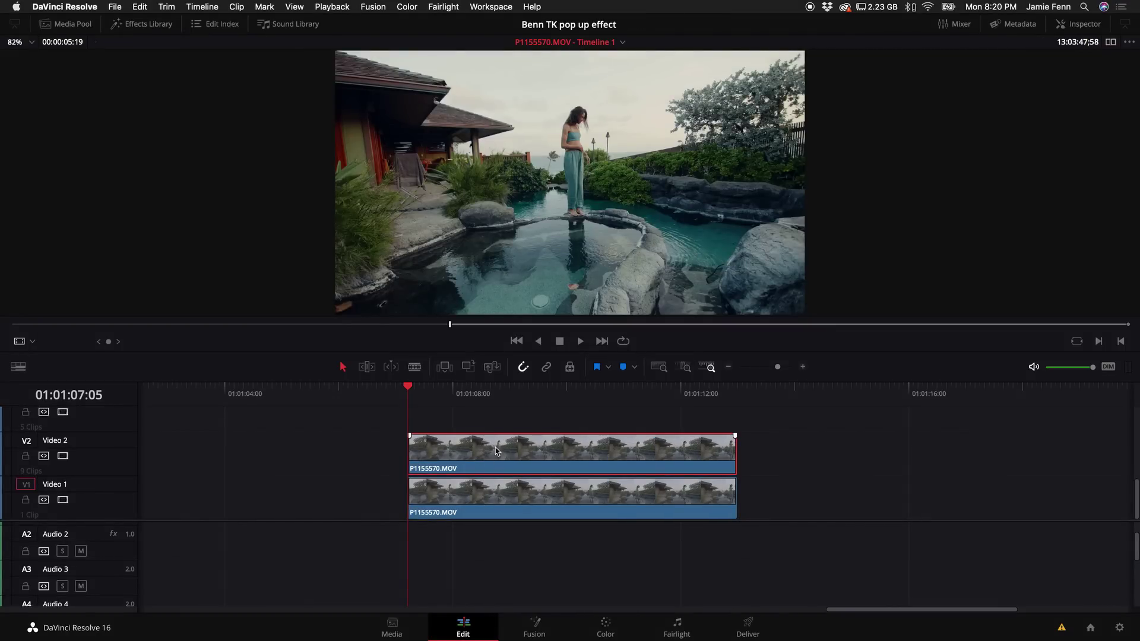
left_click(237, 6)
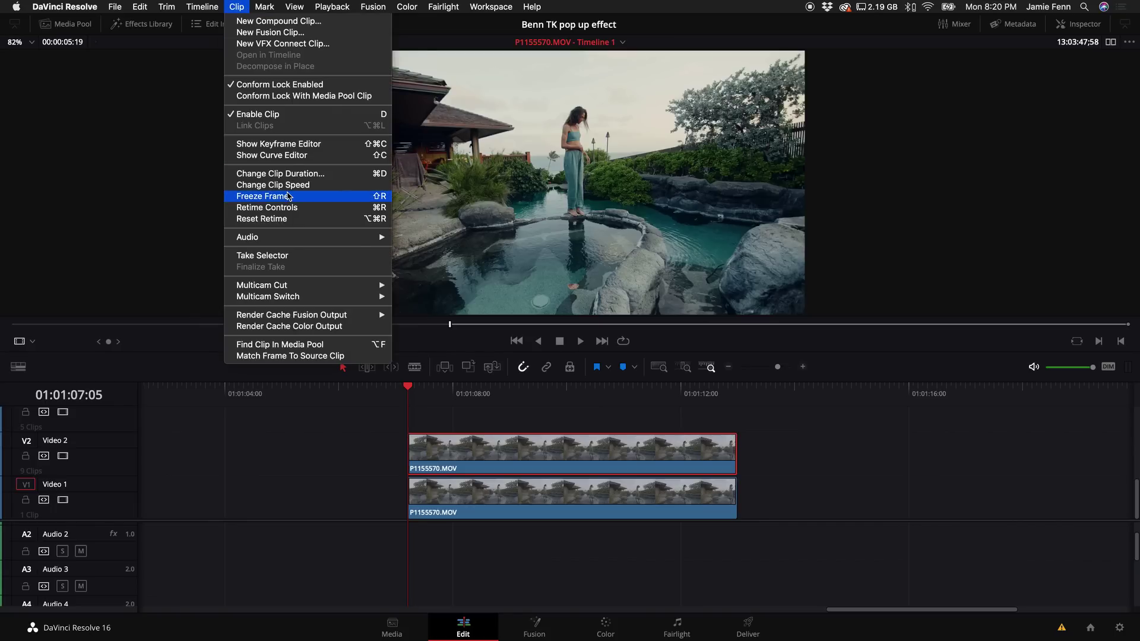
left_click(287, 197)
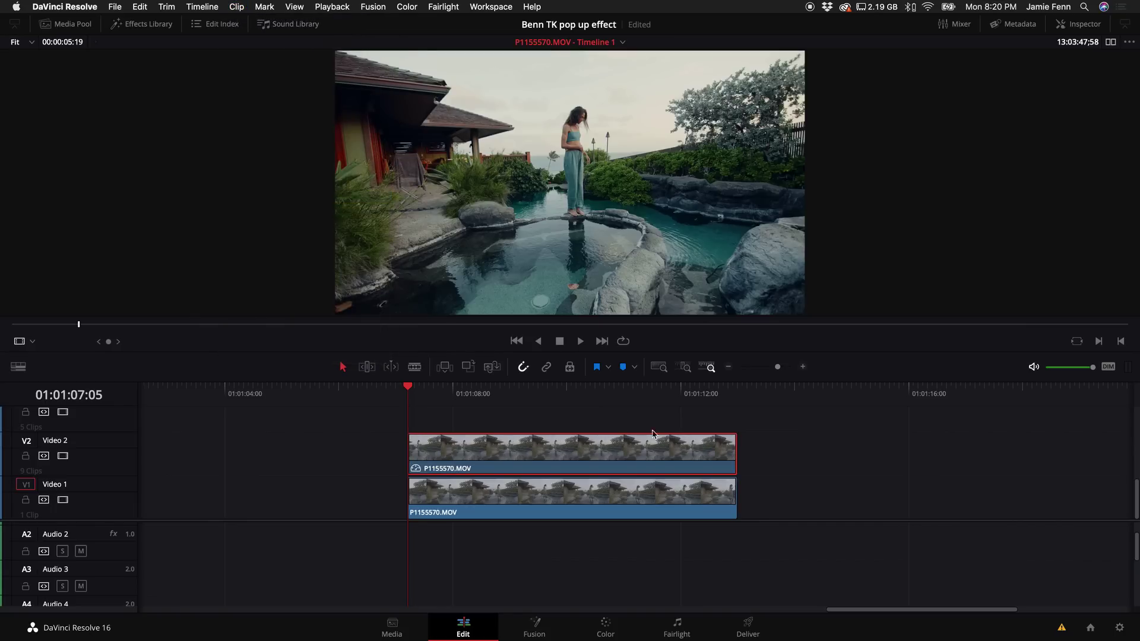
Slide the original Video 1 clip after the frozen copy and play it back to review
left_click_drag(515, 499, 796, 479)
left_click_drag(433, 390, 700, 404)
key("space")
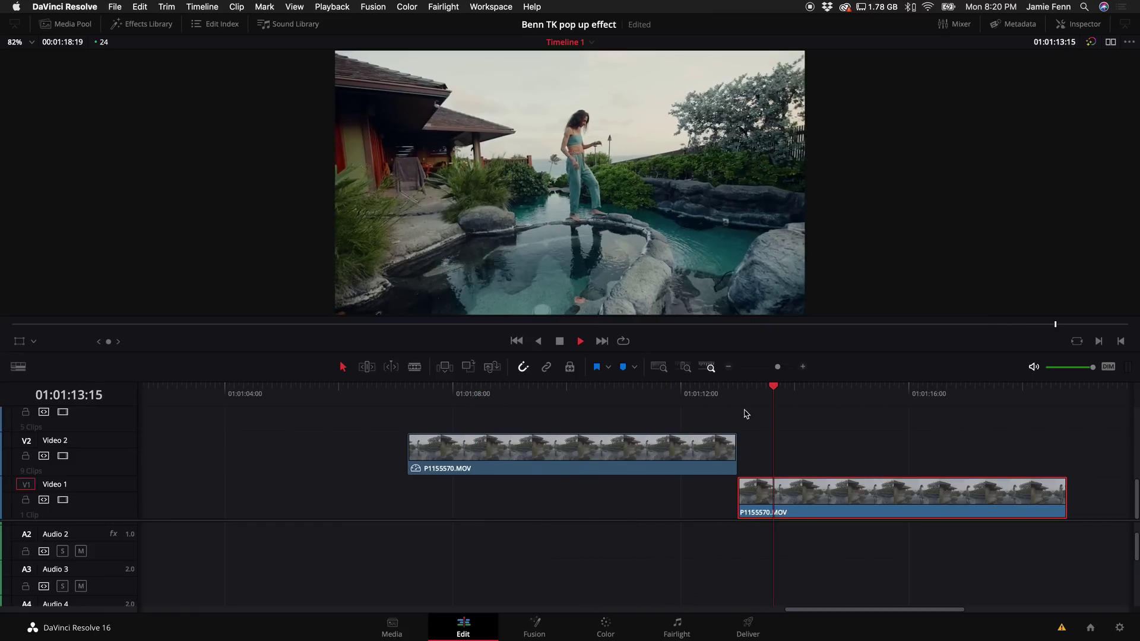
key("space")
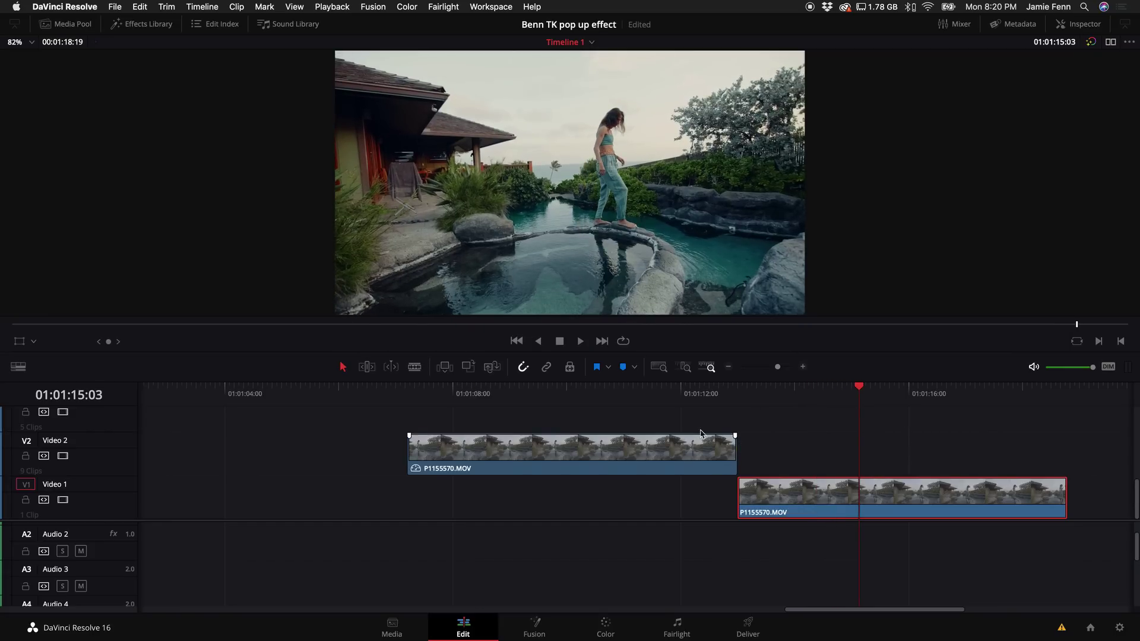
Trim the start of the frozen copy so it ends where the Video 1 clip begins
left_click(480, 391)
left_click(439, 459)
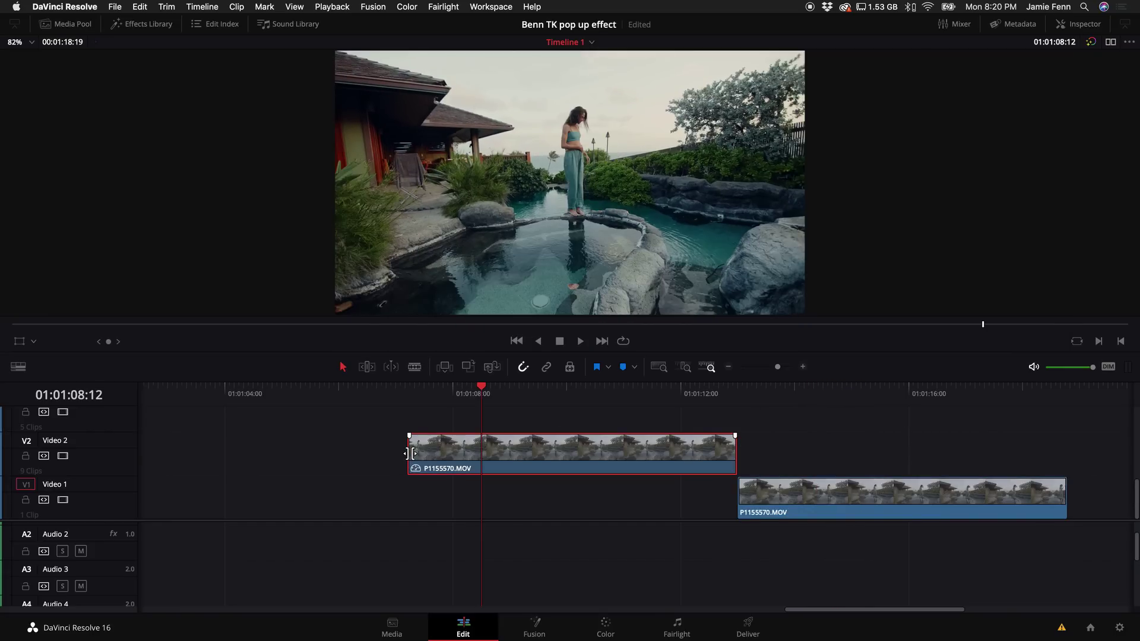
left_click_drag(409, 454, 591, 454)
left_click(597, 395)
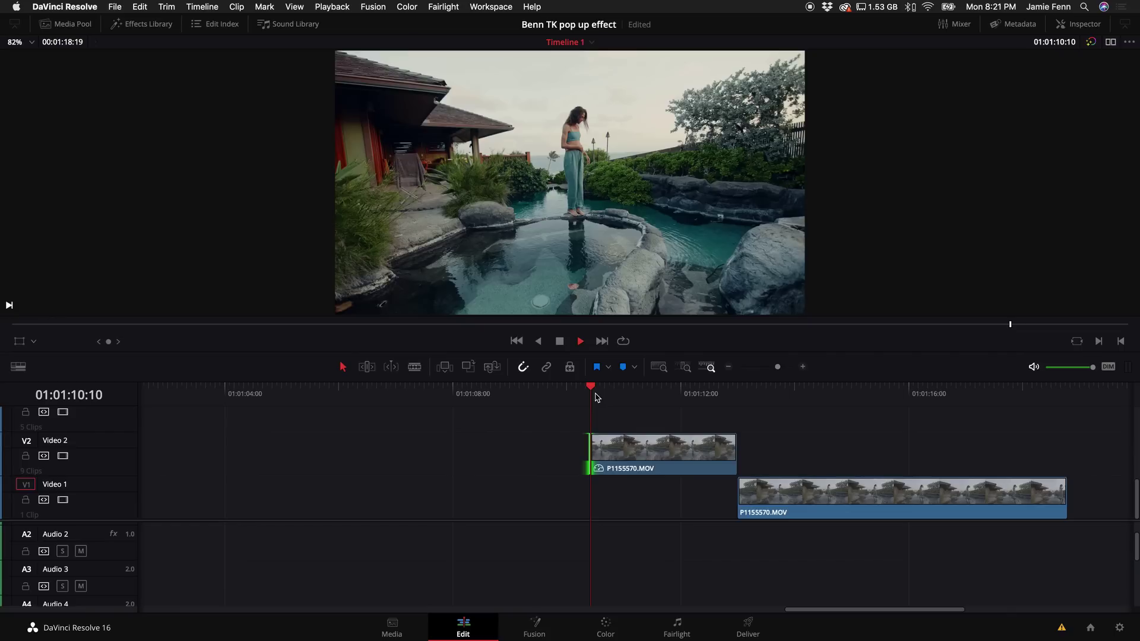
key("space")
left_click_drag(596, 455, 668, 455)
left_click(665, 393)
key("space")
key("ctrl+z")
Convert the trimmed frozen copy into Fusion Clip 5 and select it
left_click(699, 449)
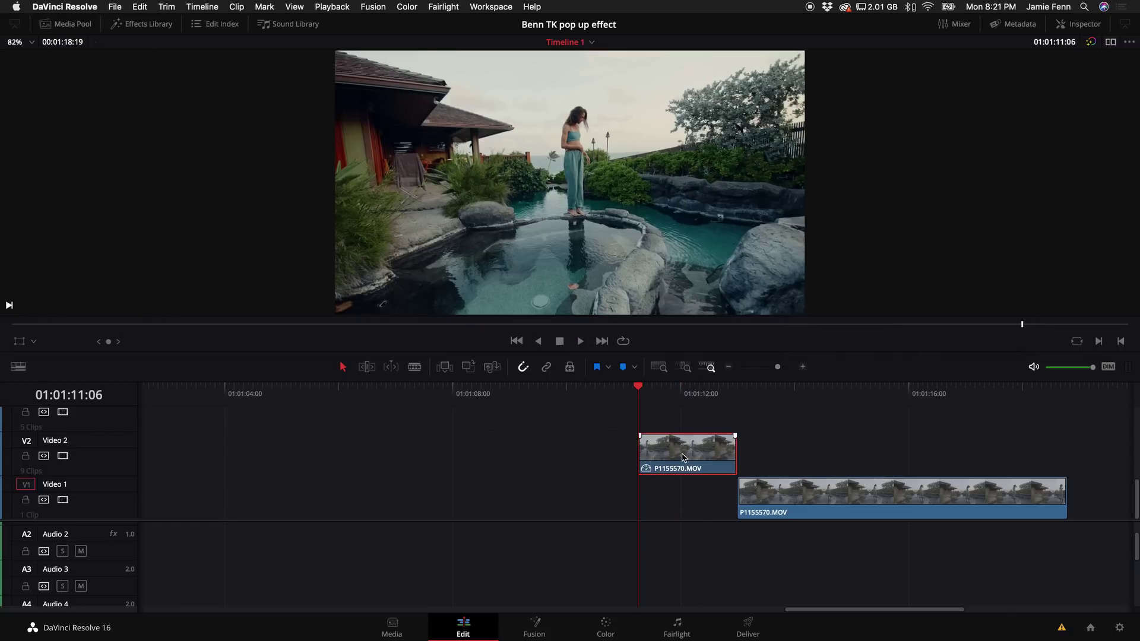
right_click(683, 457)
left_click(745, 104)
left_click_drag(645, 390, 681, 390)
left_click(668, 455)
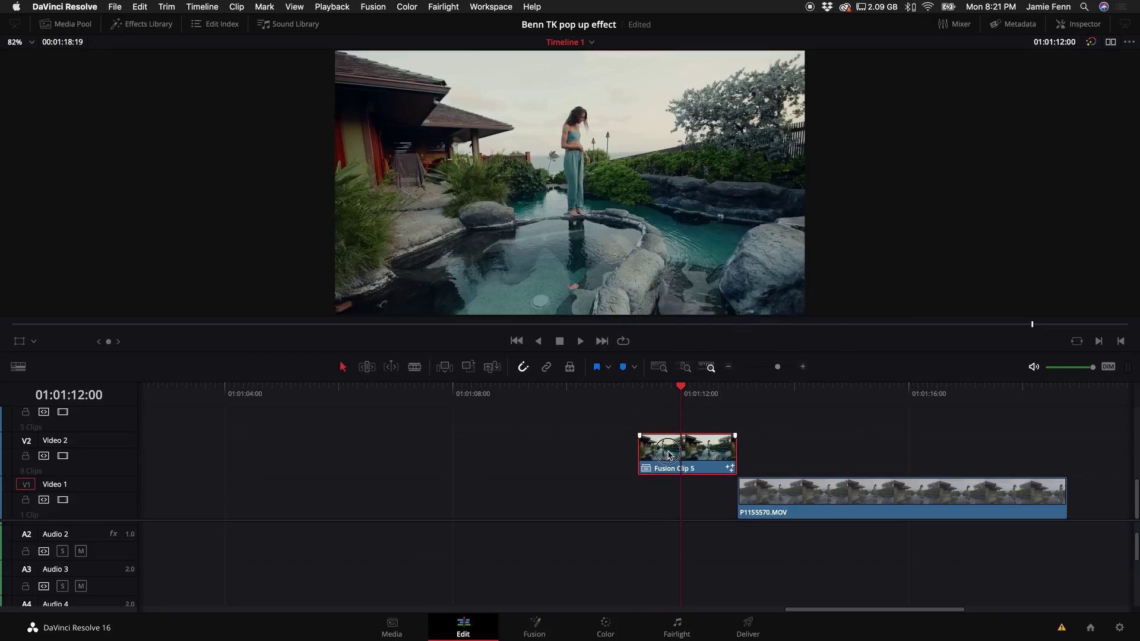
On the Fusion page, add a Polygon mask to MediaIn1 with Invert on
left_click(536, 634)
left_click(621, 547)
left_click_drag(621, 548, 631, 550)
left_click_drag(271, 552, 292, 553)
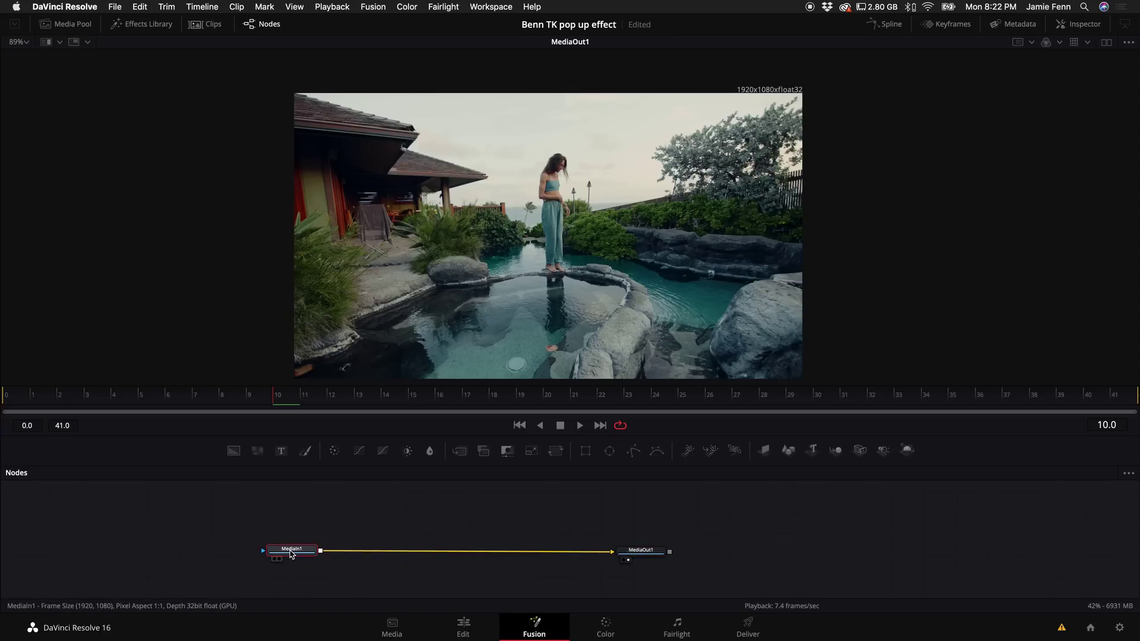
left_click(633, 453)
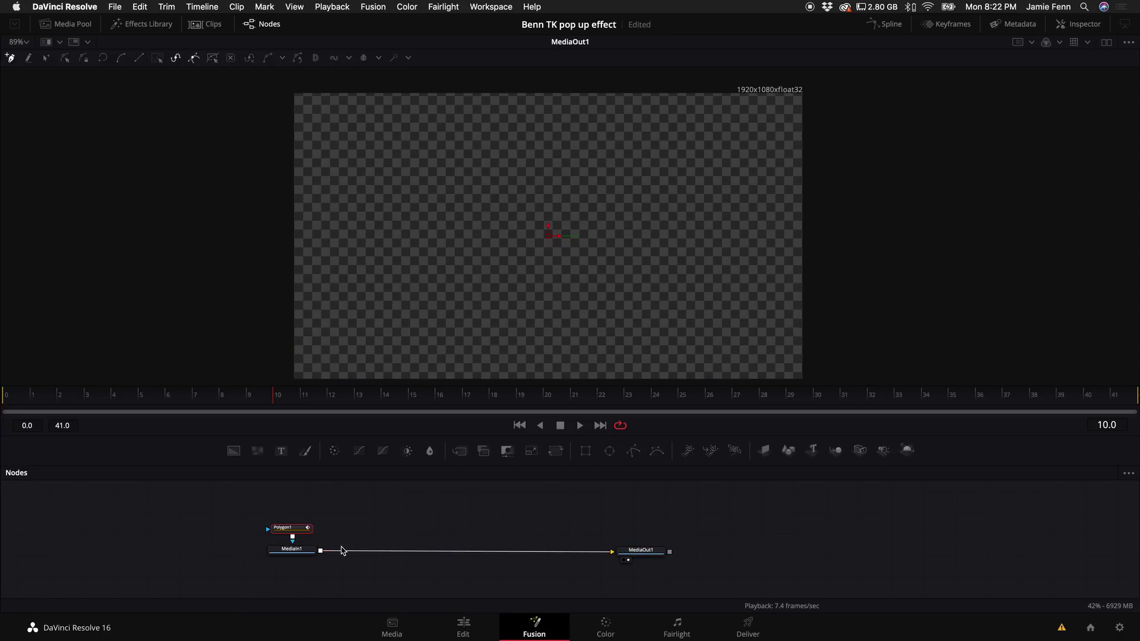
left_click(1078, 24)
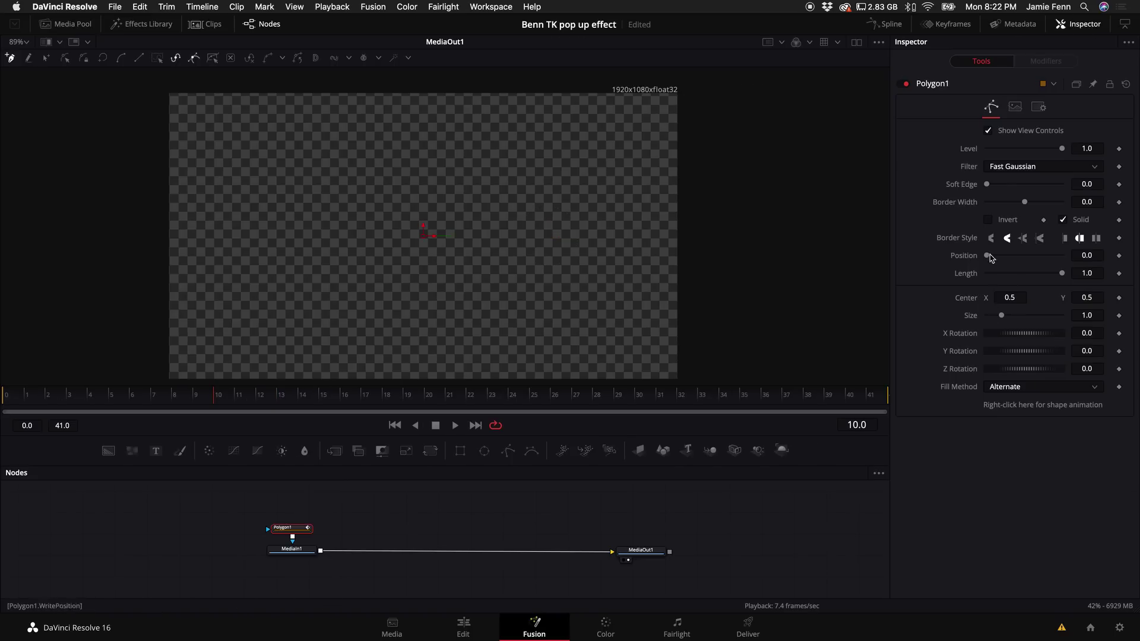
left_click(988, 219)
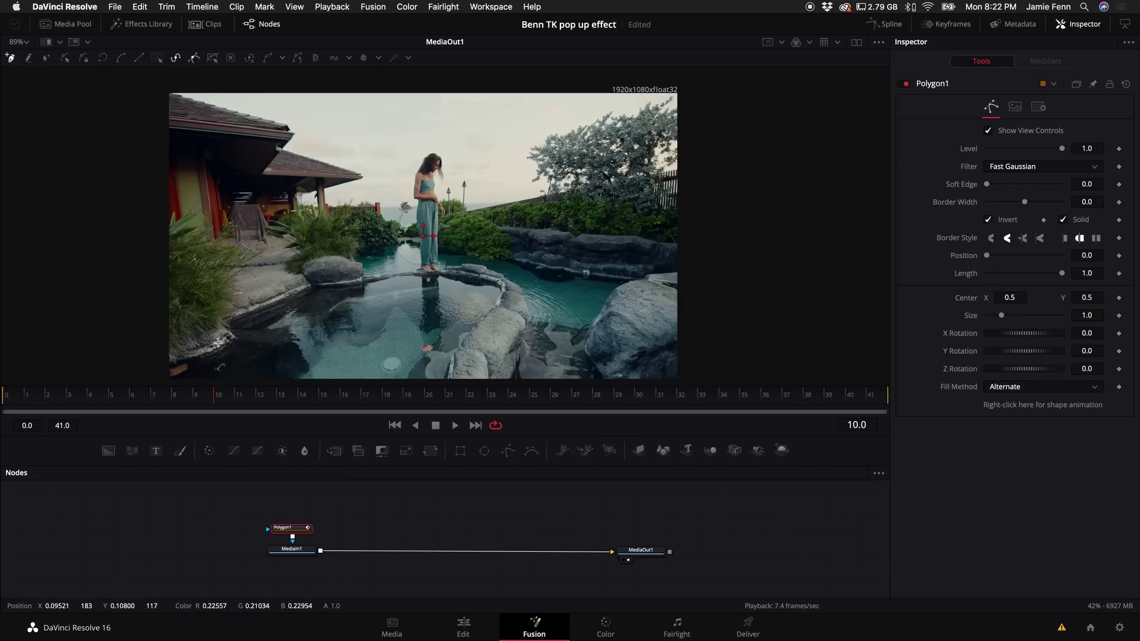
Trace the pool edge with Polygon1, close the shape, and uncheck Invert
scroll(485, 307, "left", 3)
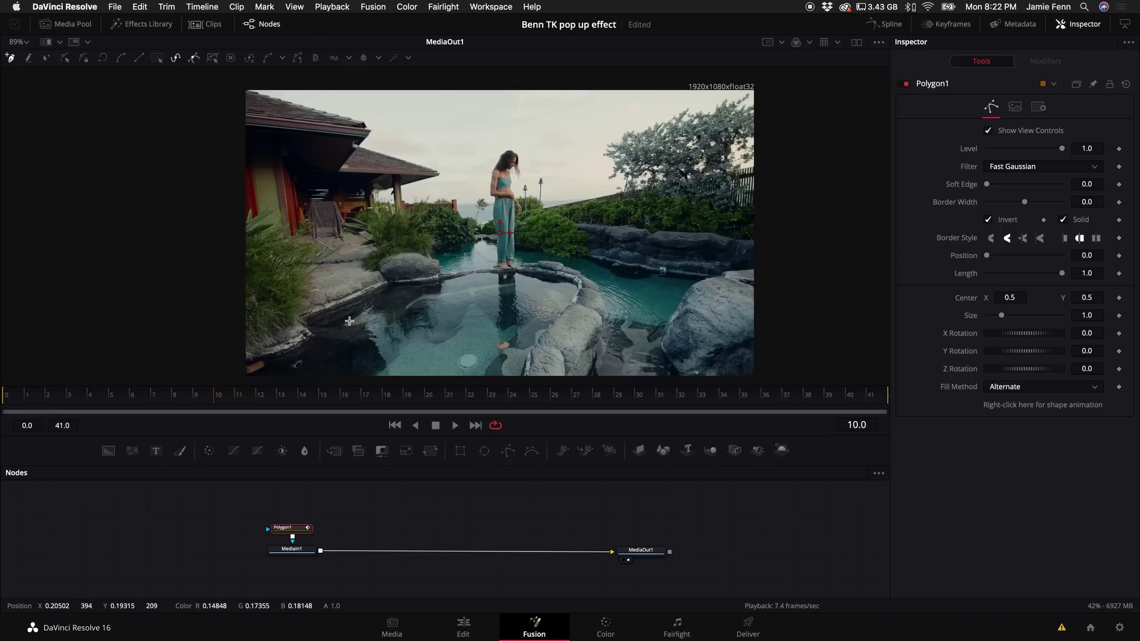
left_click(244, 358)
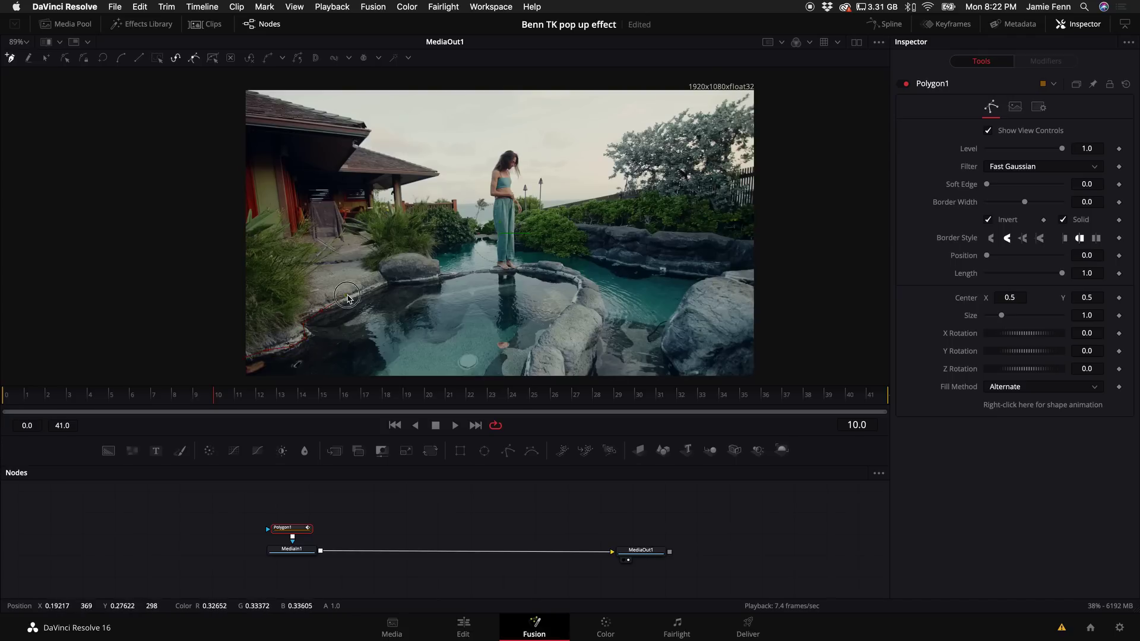
left_click(388, 281)
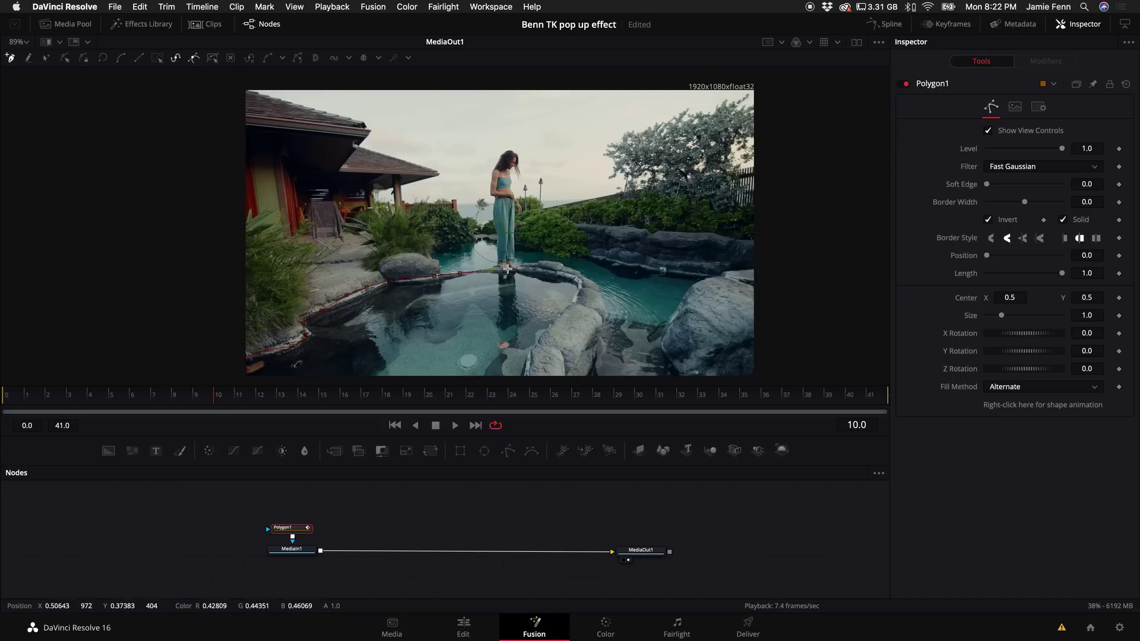
left_click(577, 284)
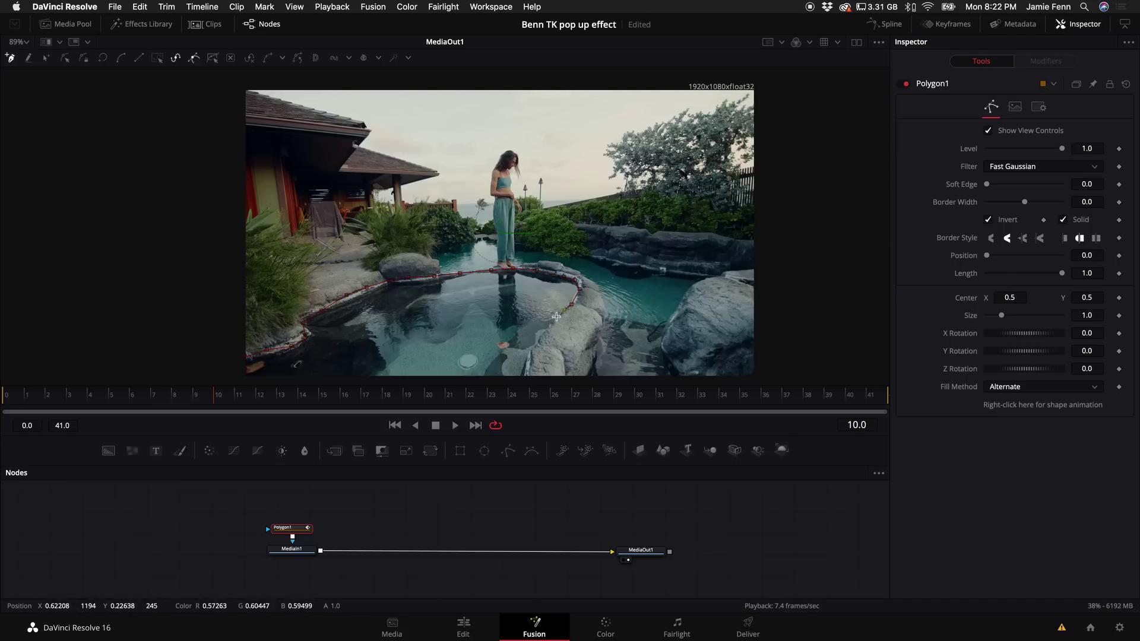
left_click(525, 374)
scroll(524, 379, "down", 1)
left_click(241, 331)
scroll(304, 303, "up", 5)
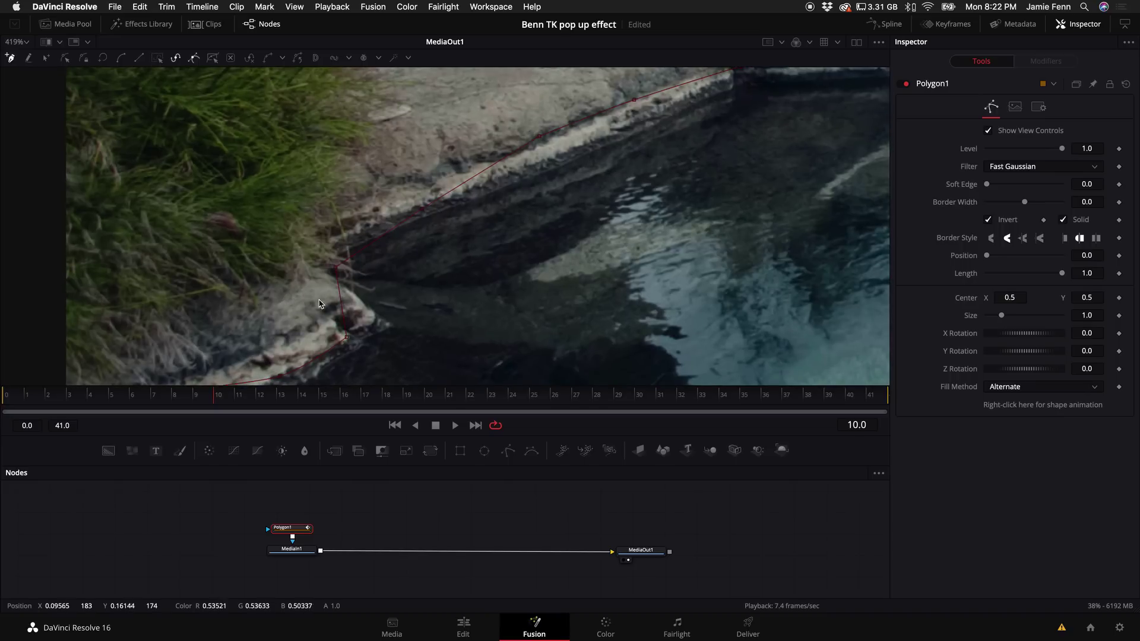
scroll(430, 280, "down", 5)
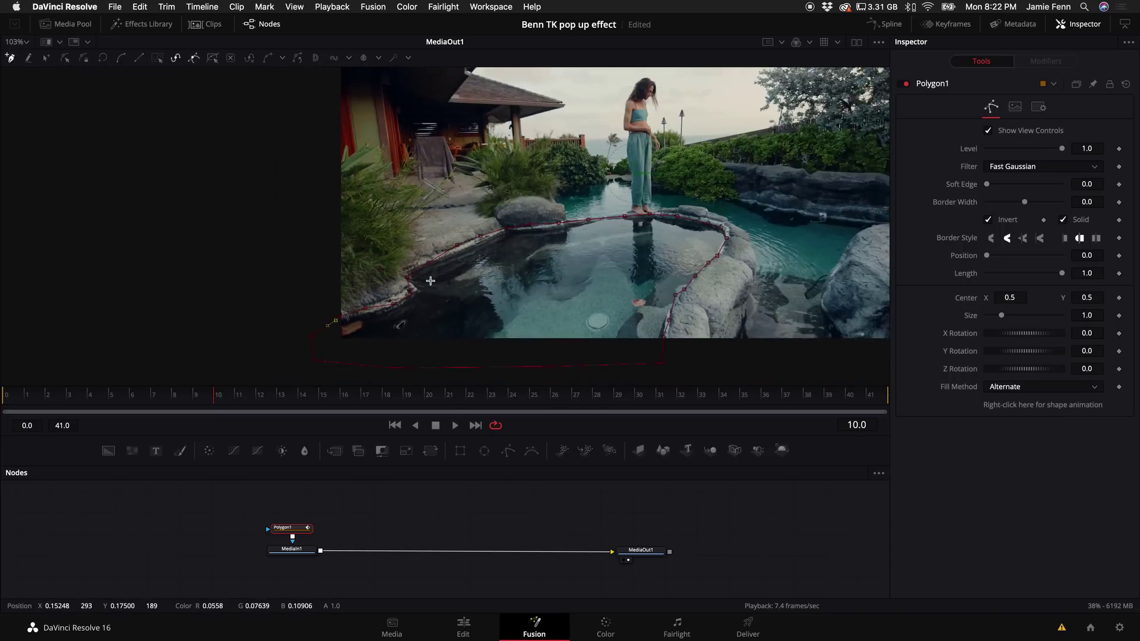
left_click(348, 315)
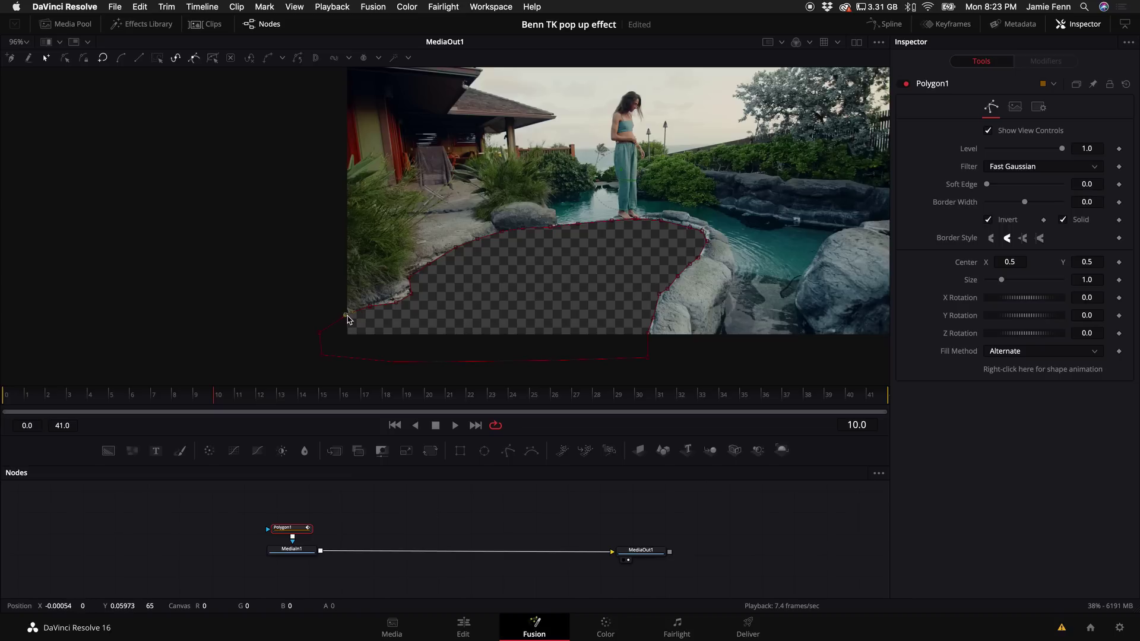
left_click(988, 220)
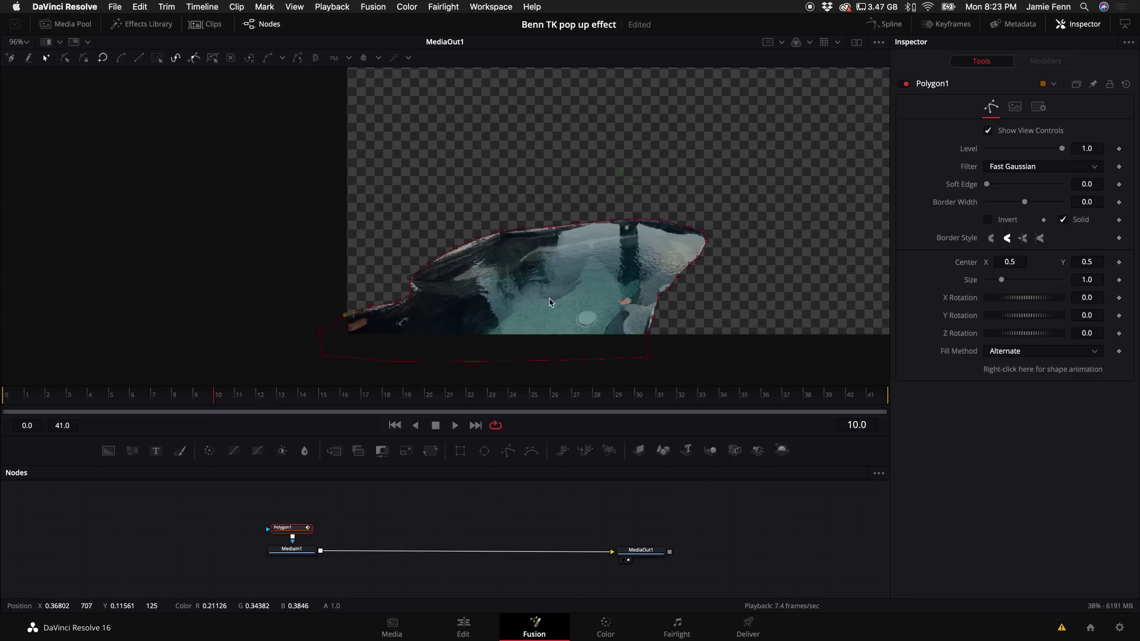
Paste copies of MediaIn1 and Polygon1, then merge MediaIn1_1 as foreground over MediaIn1 through Merge1
left_click(323, 541)
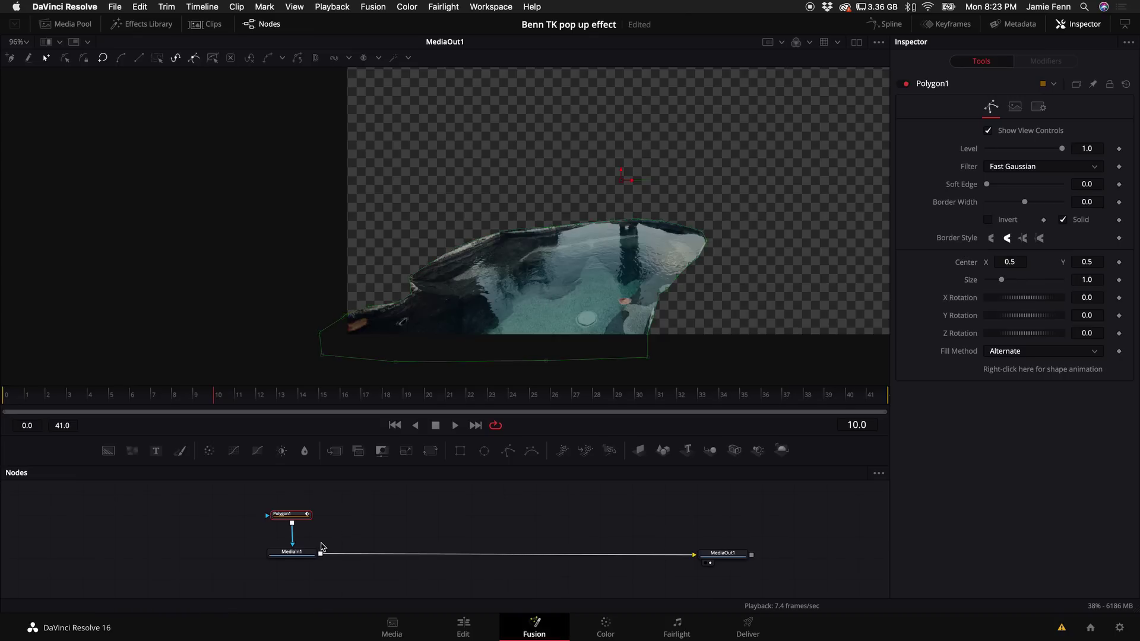
left_click_drag(330, 504, 273, 565)
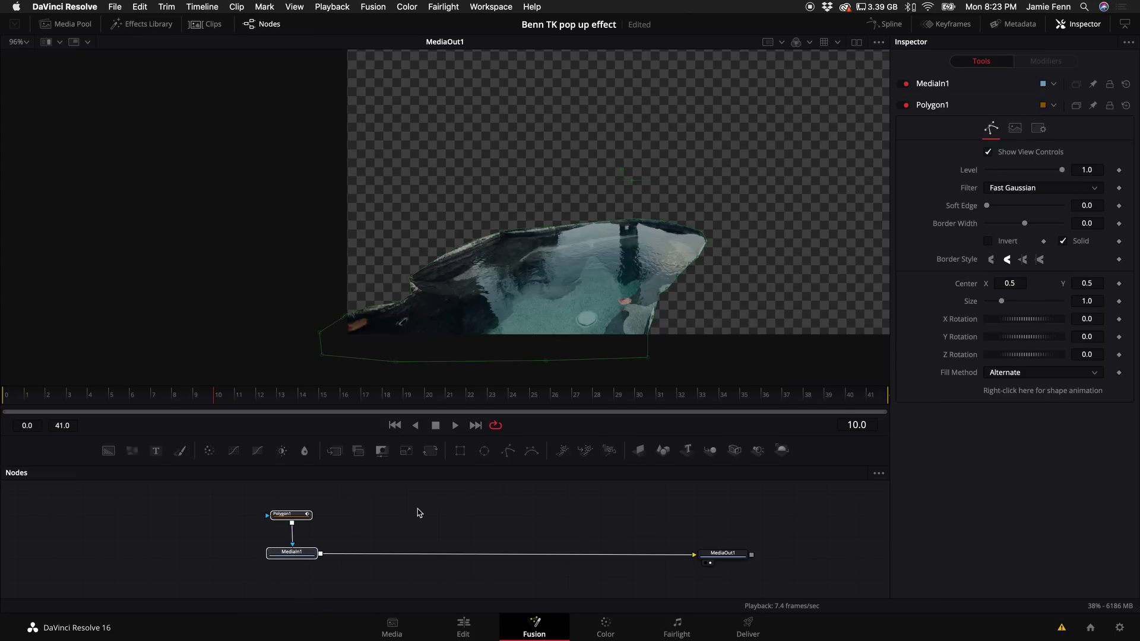
key("ctrl+v")
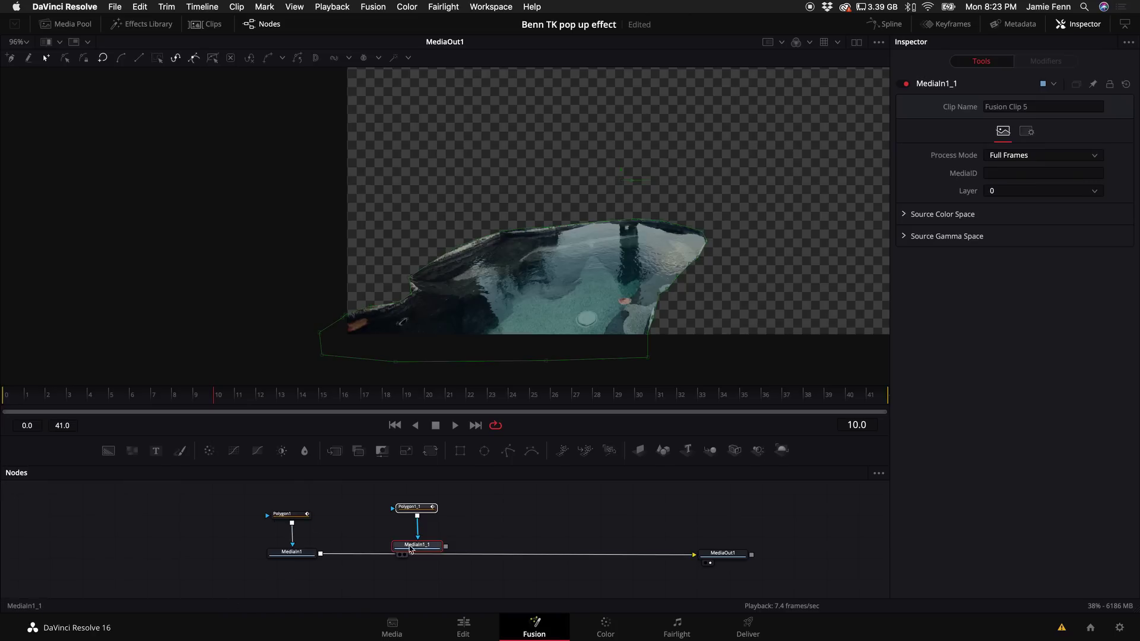
left_click(432, 552)
left_click_drag(432, 555, 431, 553)
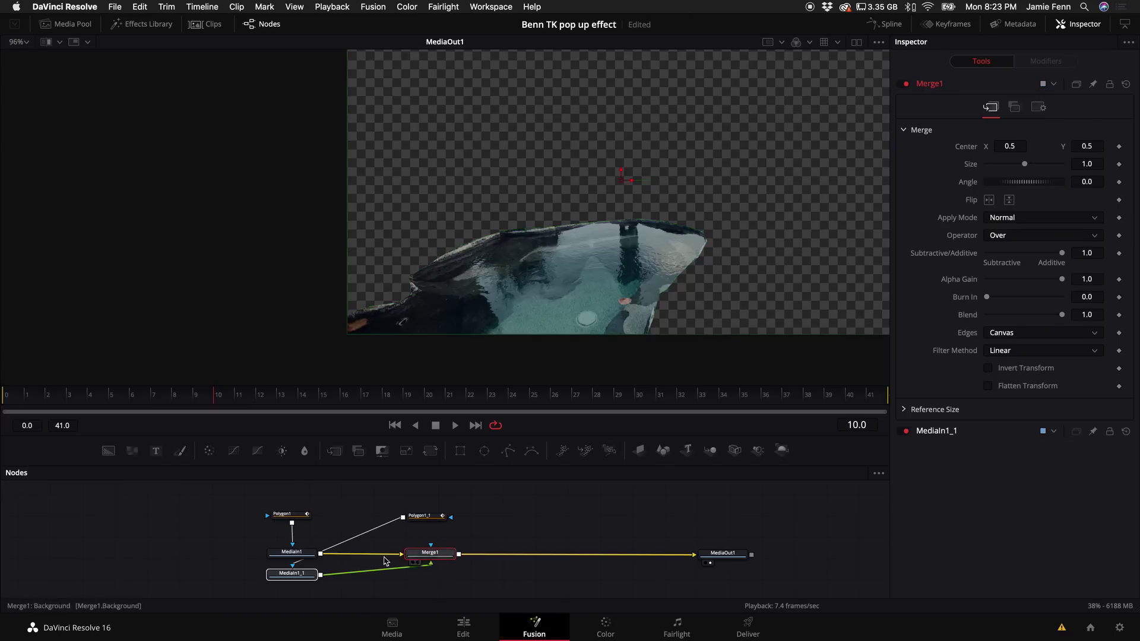
left_click_drag(423, 515, 431, 537)
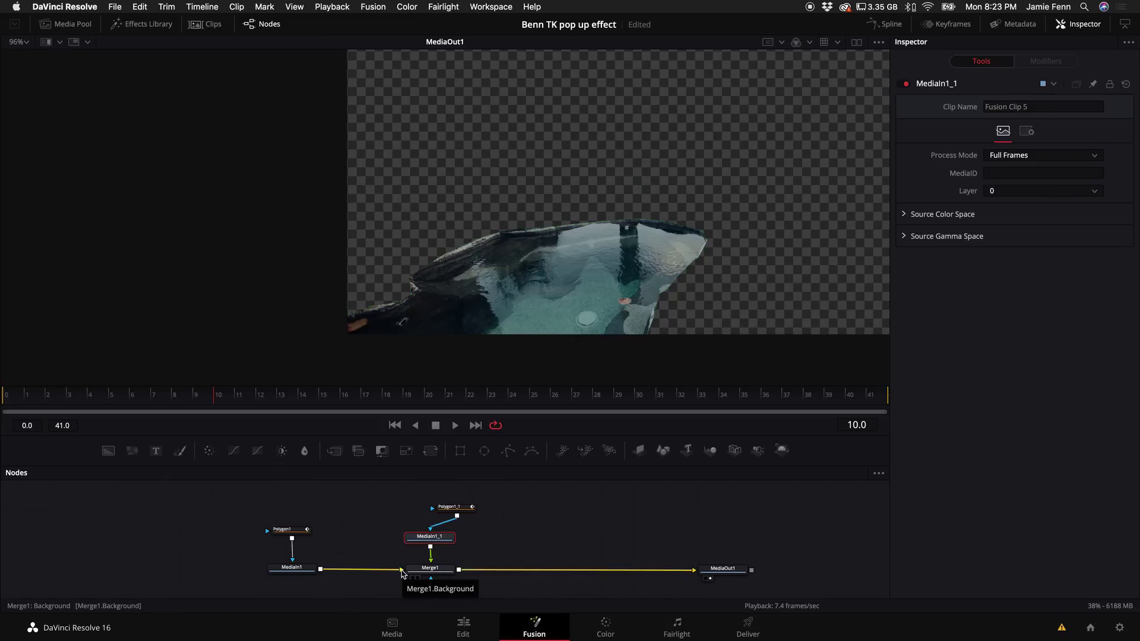
left_click_drag(402, 571, 430, 568)
left_click_drag(481, 540, 430, 560)
left_click_drag(453, 512, 425, 512)
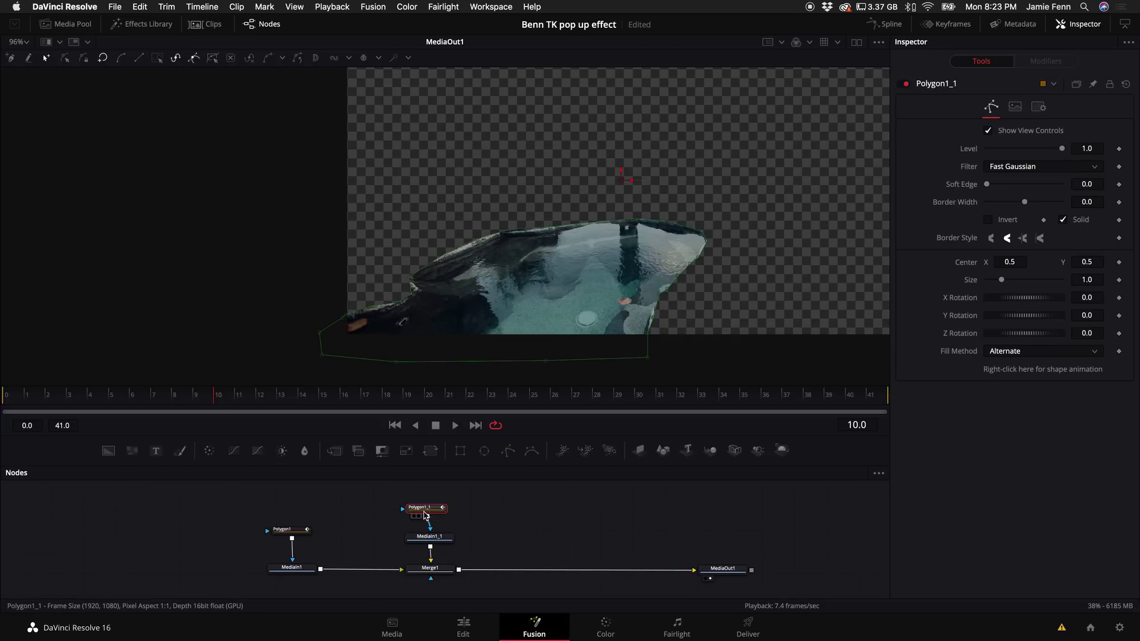
With Polygon1_1 inverted, drag its bottom and left points out over the house and pool
left_click(987, 221)
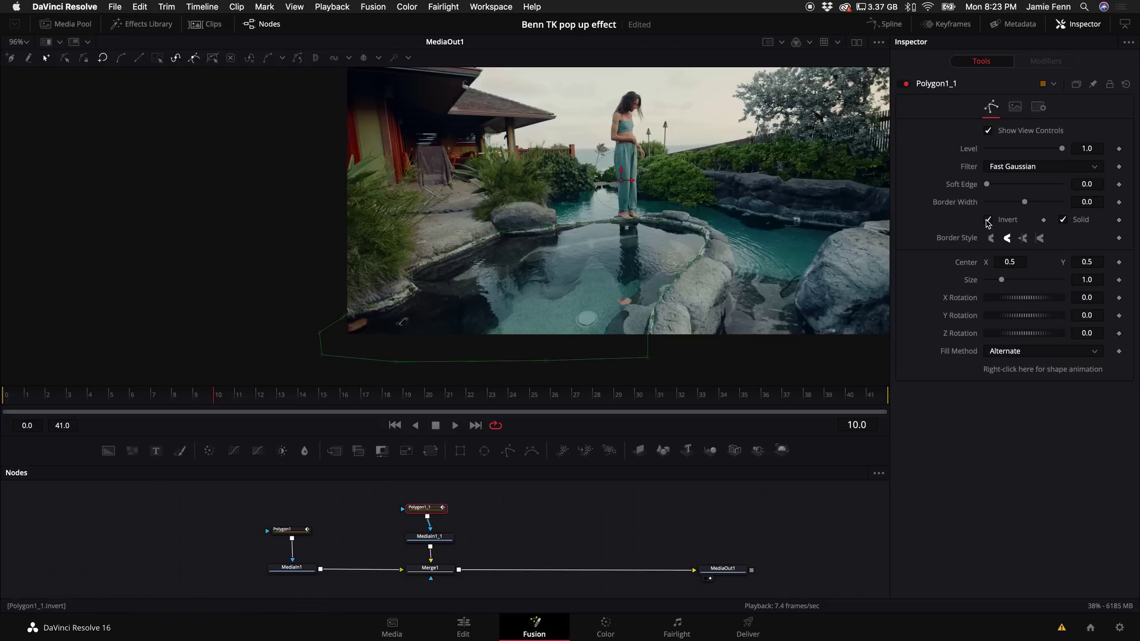
left_click_drag(300, 316, 349, 367)
left_click_drag(675, 351, 343, 379)
scroll(732, 330, "right", 2)
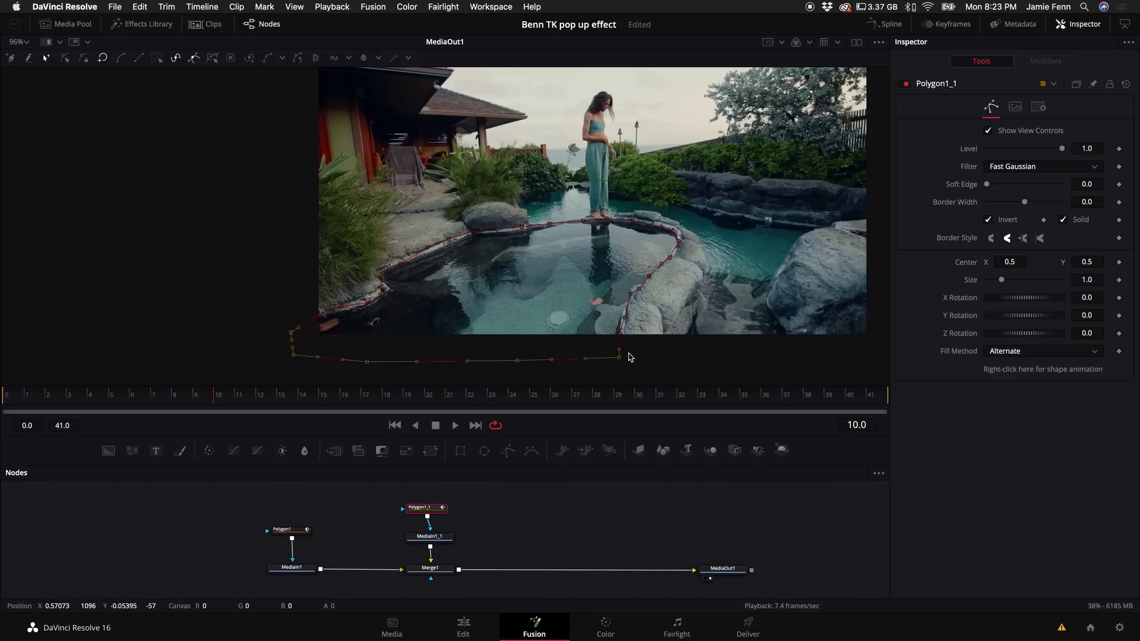
left_click_drag(619, 362, 739, 148)
scroll(415, 185, "up", 5)
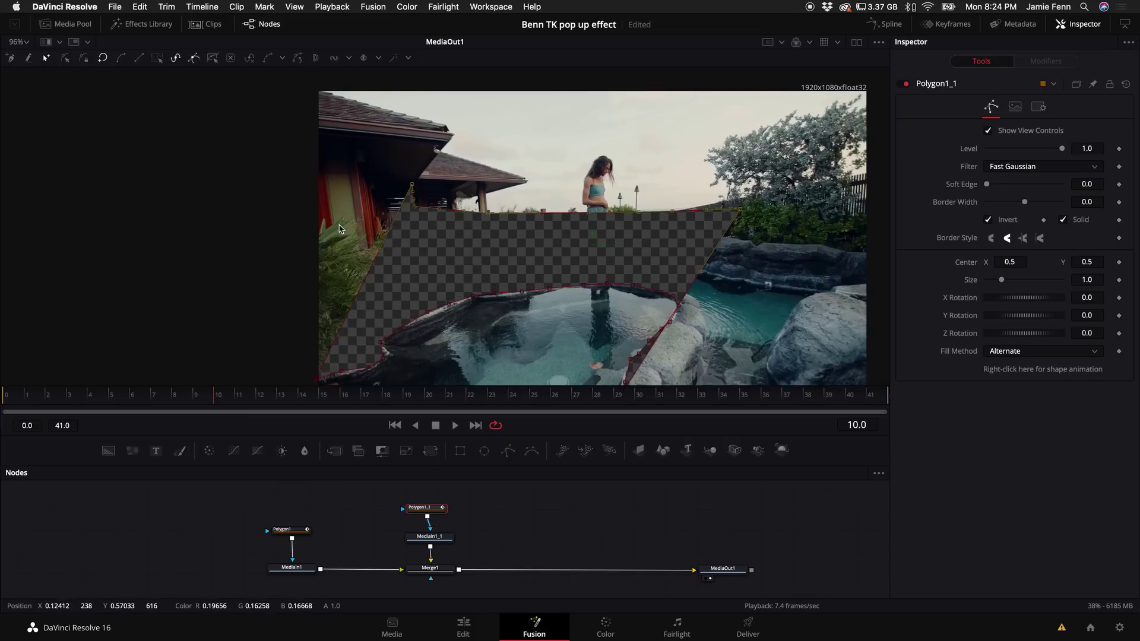
left_click_drag(394, 178, 355, 128)
left_click_drag(414, 216, 658, 212)
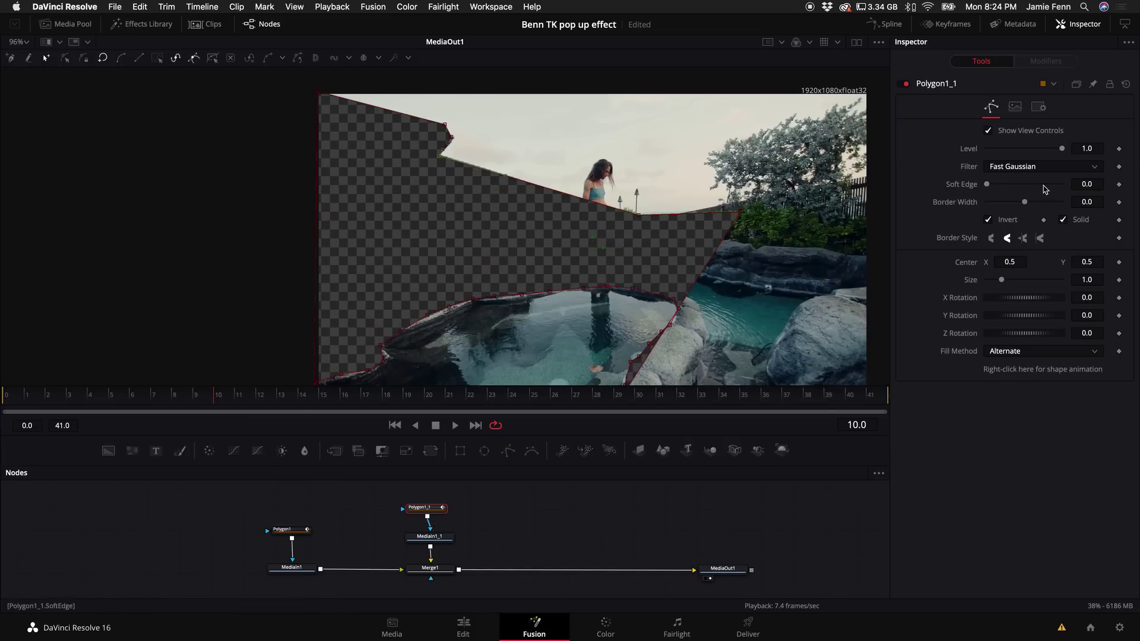
Uncheck Invert on Polygon1_1 and lower its top edge to cut away the sky
left_click(988, 220)
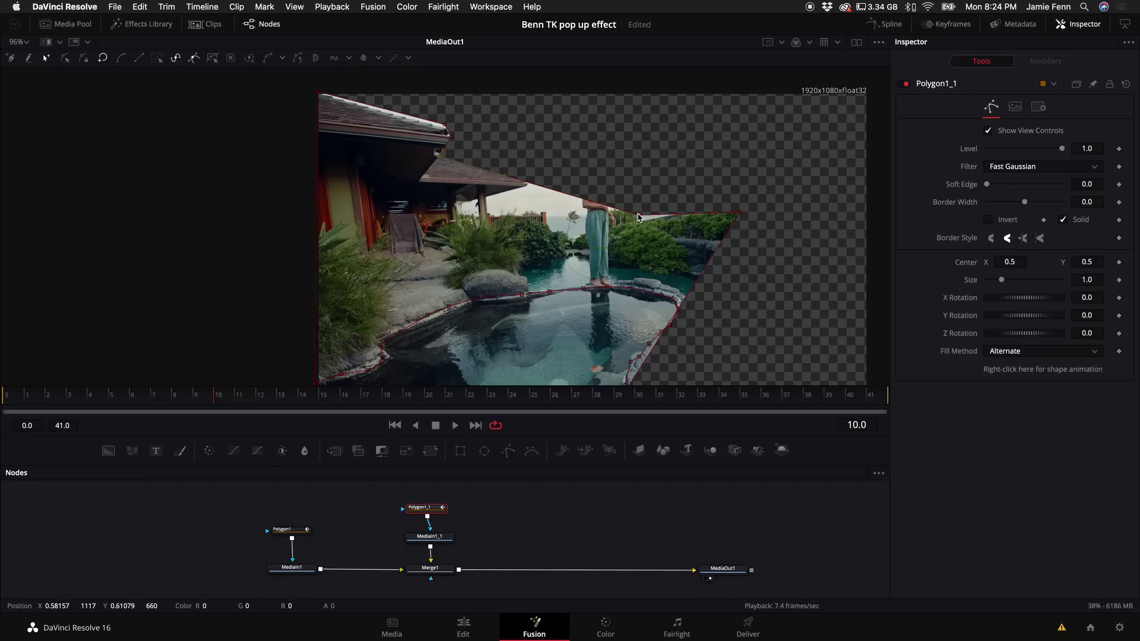
left_click_drag(638, 217, 523, 184)
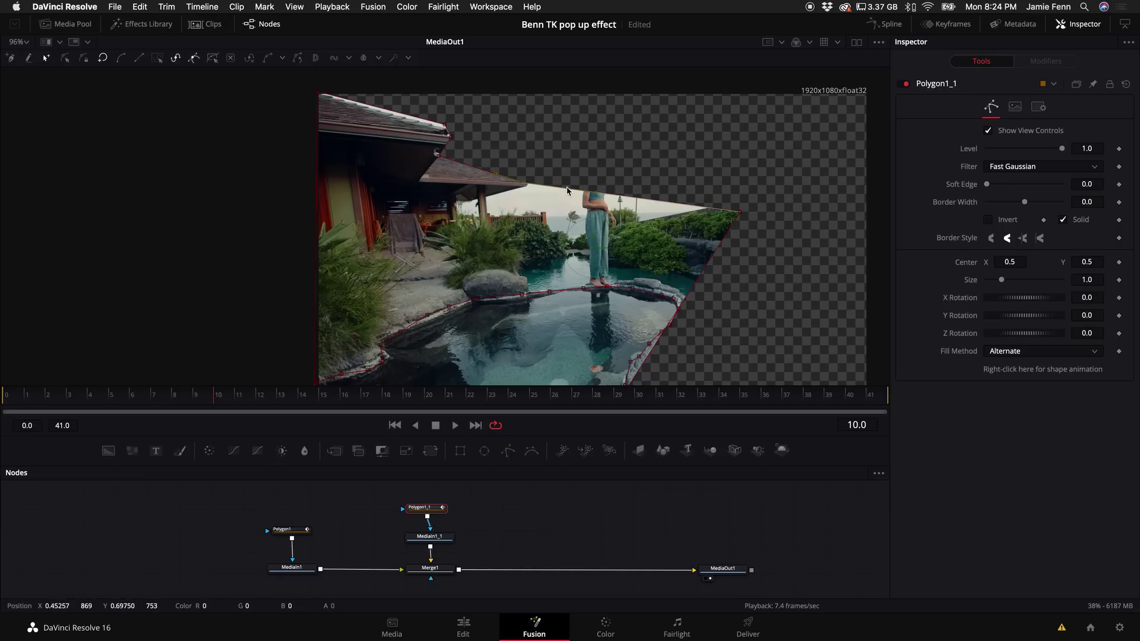
scroll(567, 190, "up", 5)
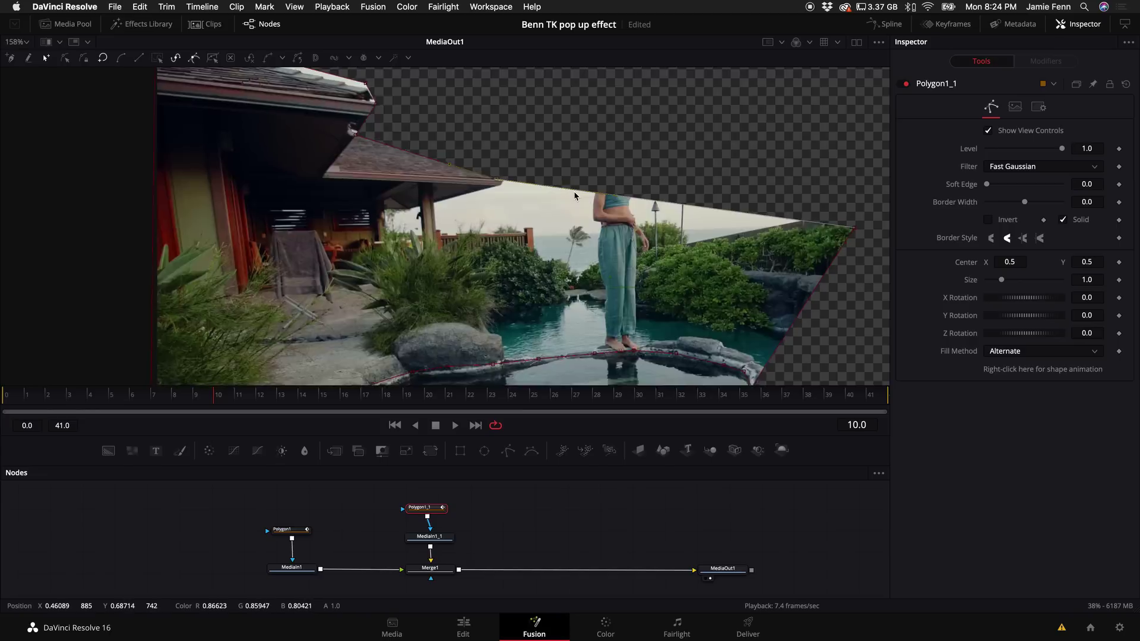
scroll(574, 193, "down", 6)
left_click_drag(593, 176, 510, 209)
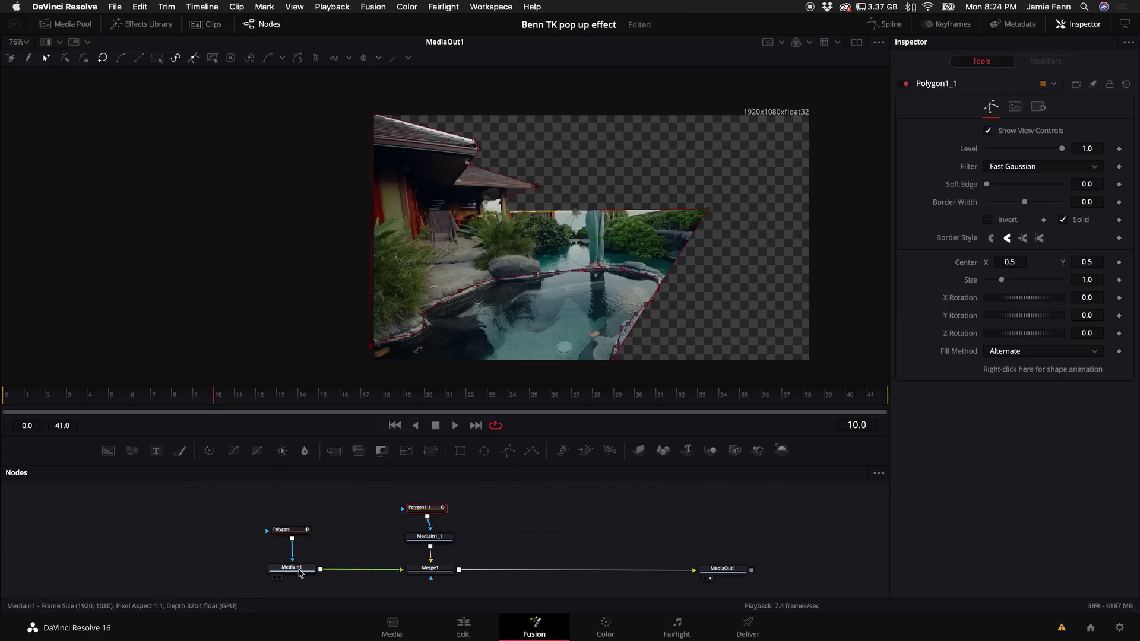
Stretch Polygon1_1 to the bottom-right corner over the rocks and add a dipping top-edge point
left_click(429, 507)
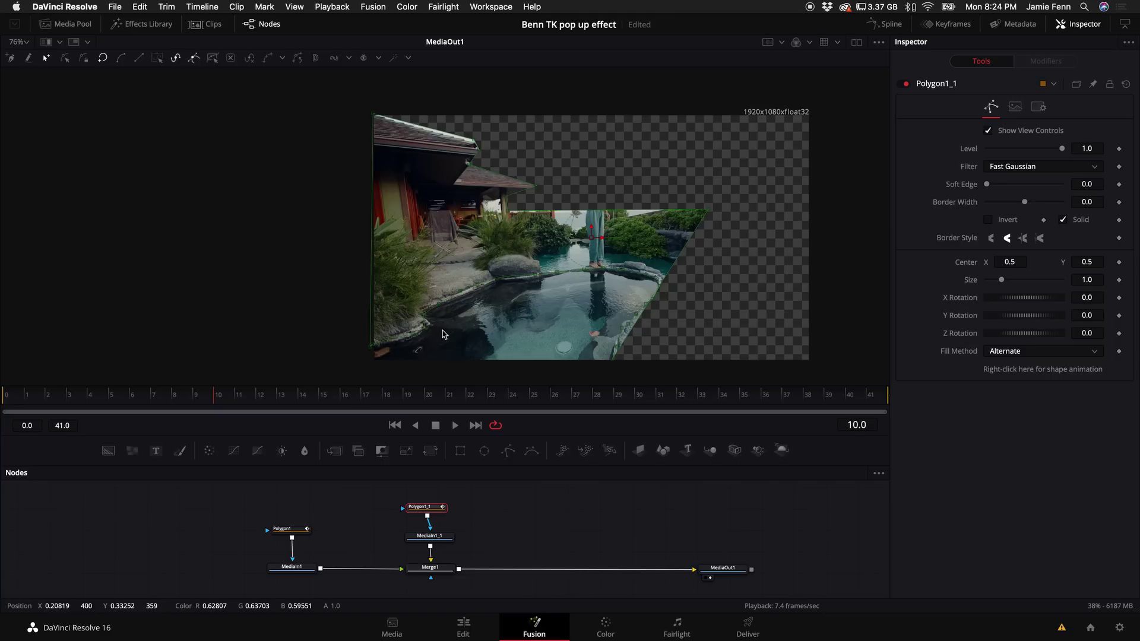
left_click_drag(665, 280, 814, 361)
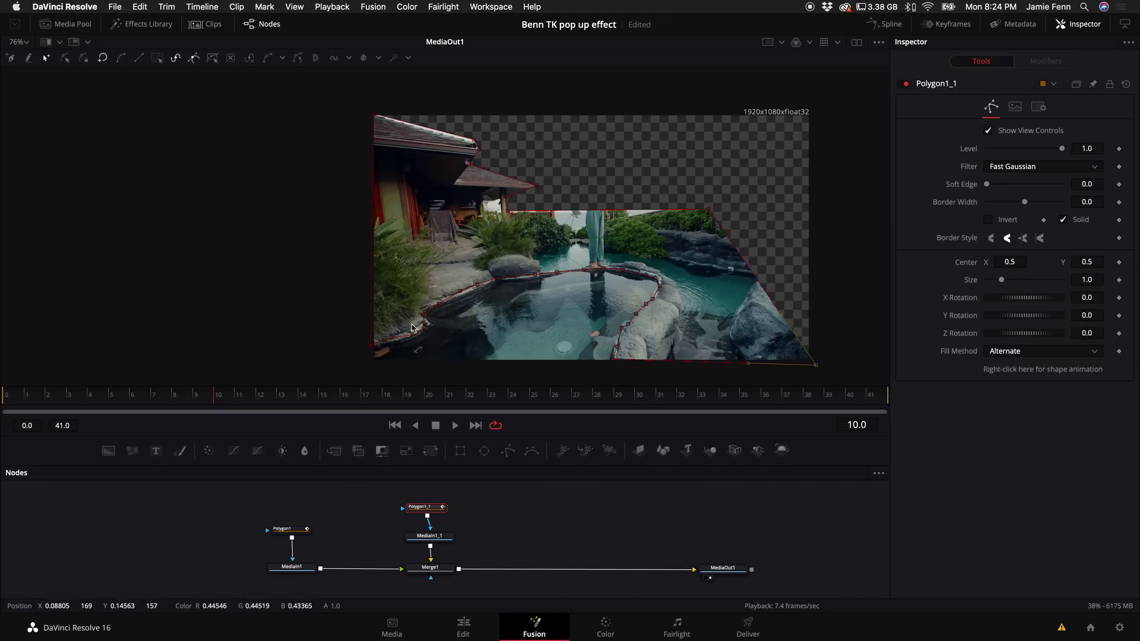
scroll(629, 304, "right", 2)
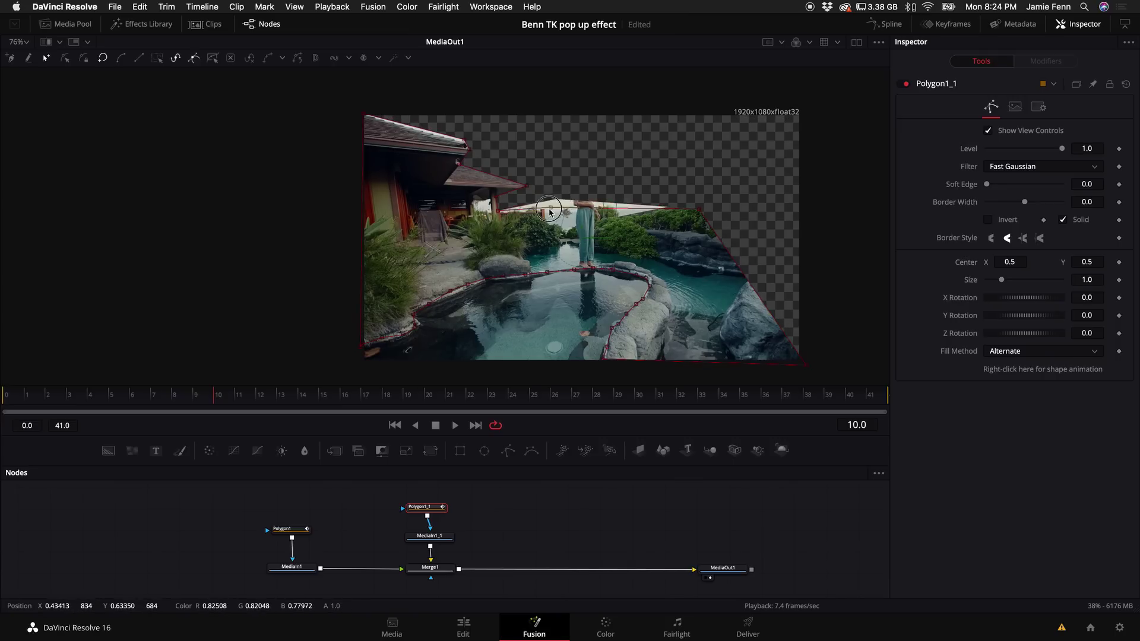
left_click_drag(543, 212, 844, 177)
left_click_drag(807, 369, 815, 369)
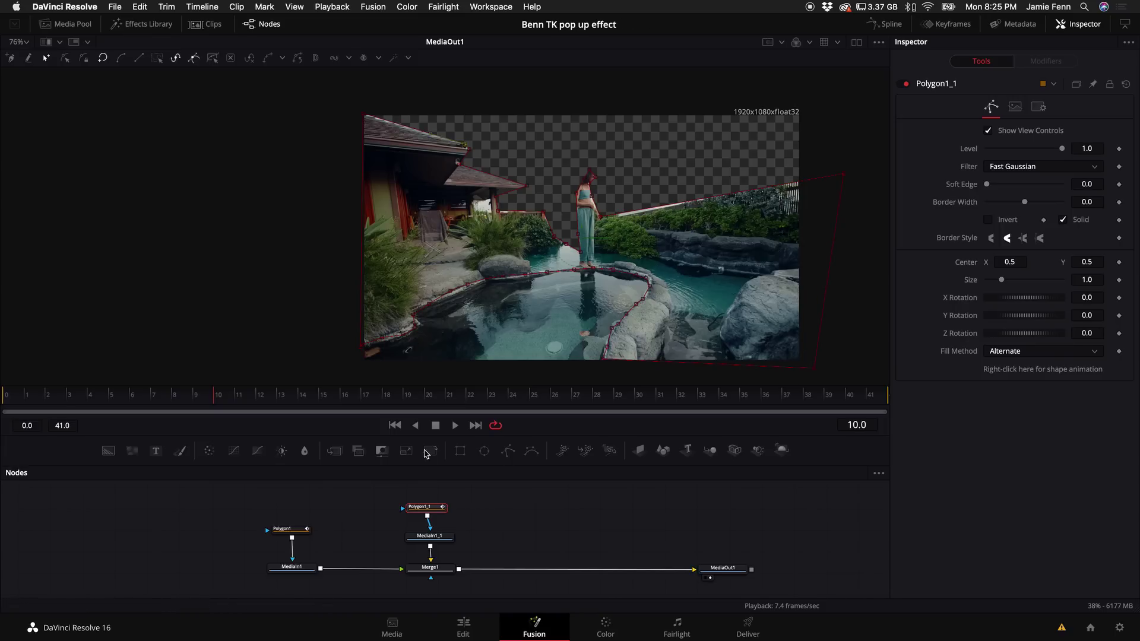
Preview each layer's masked clip alone, return to the final output, and select the second layer's nodes
left_click_drag(285, 567, 552, 257)
left_click_drag(429, 536, 646, 205)
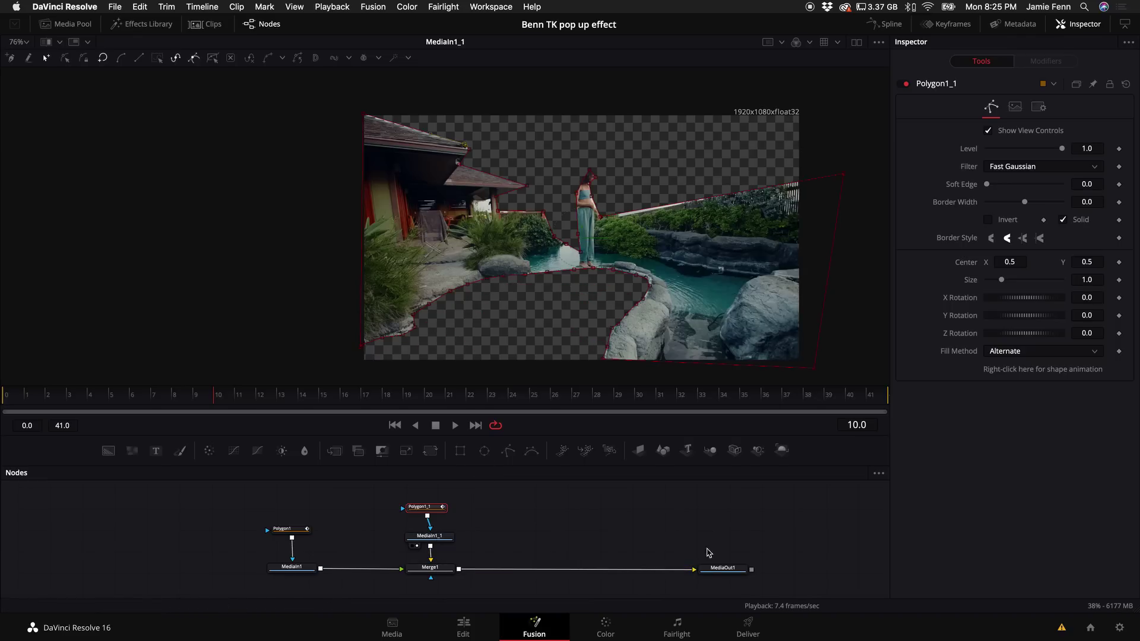
left_click_drag(712, 573, 725, 218)
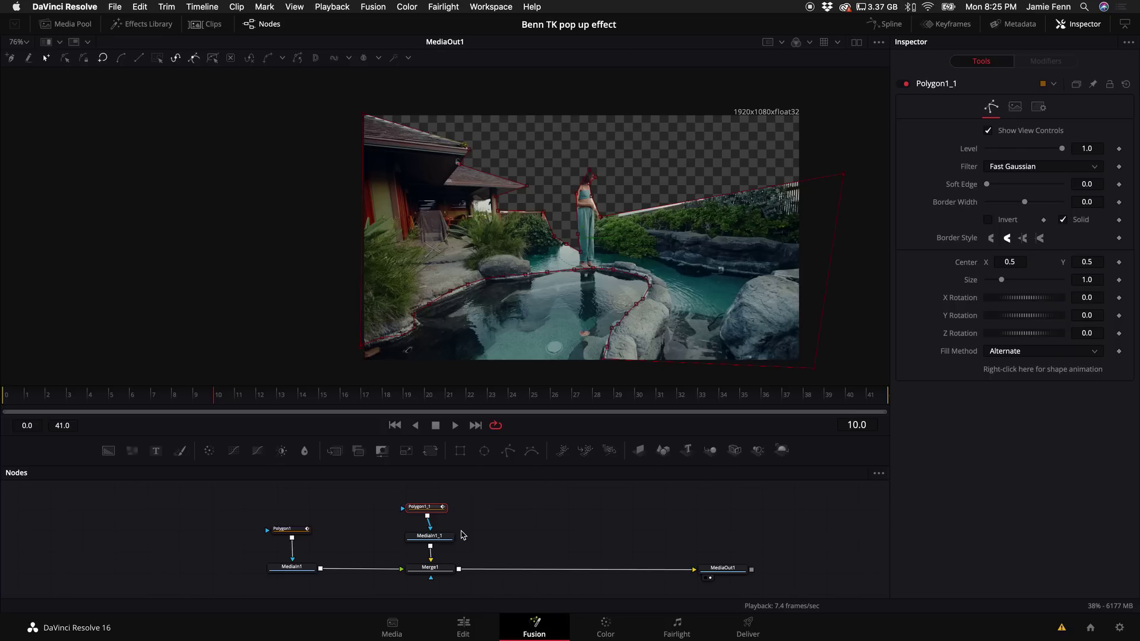
left_click_drag(384, 504, 460, 590)
Paste a copy of the second layer's nodes onto the output link and swap the new merge's inputs
key("ctrl+c")
key("ctrl+v")
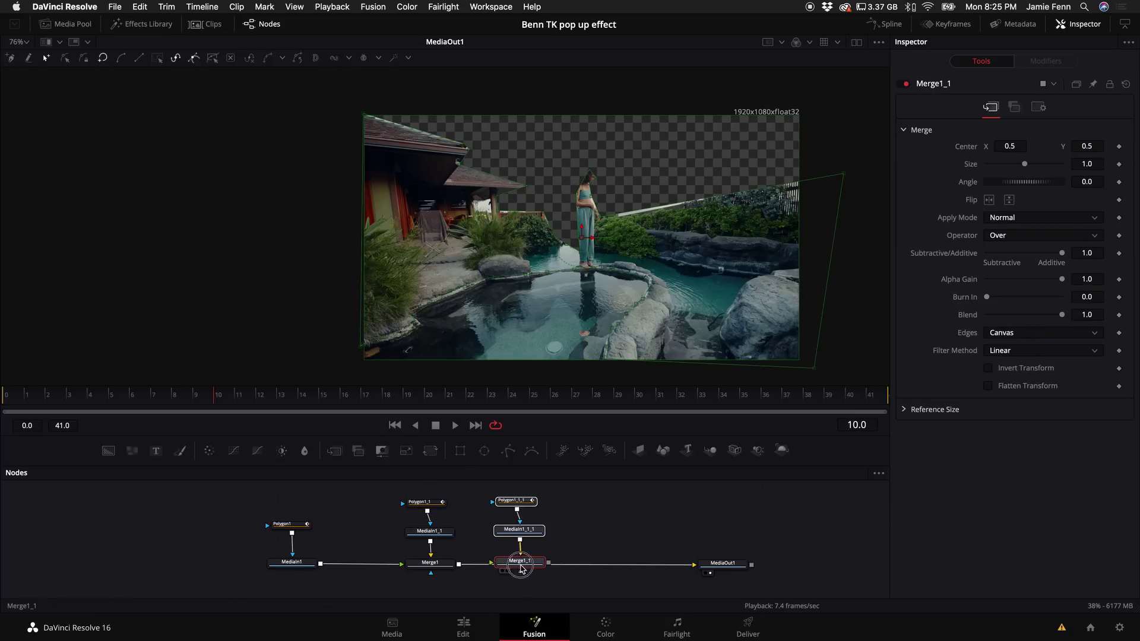
left_click_drag(529, 562, 537, 565)
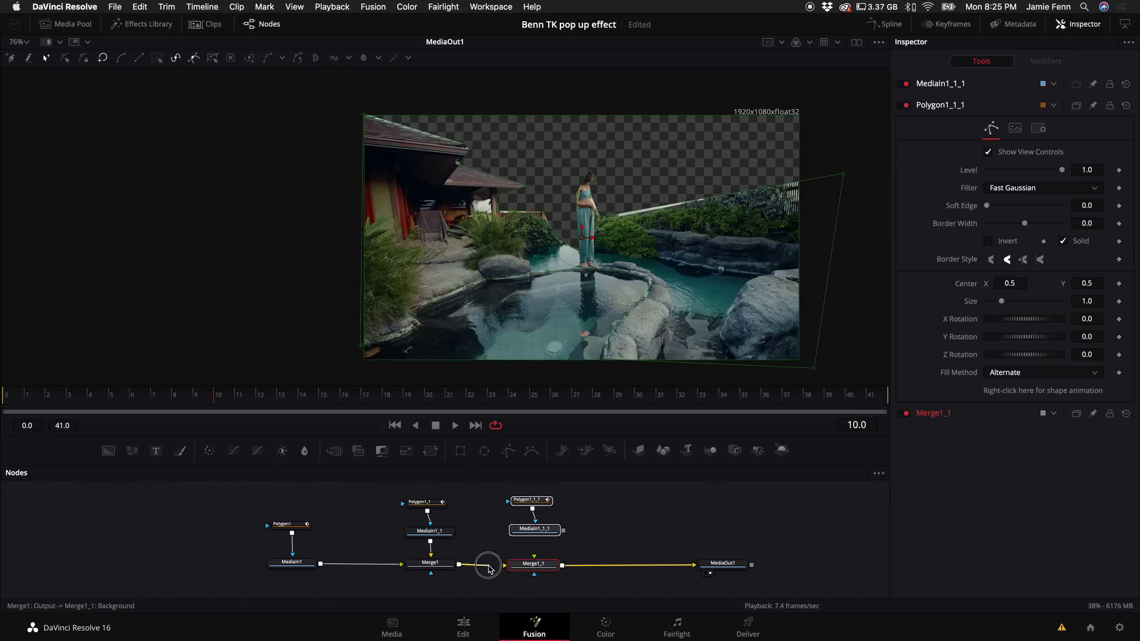
key("ctrl+t")
left_click_drag(563, 530, 536, 561)
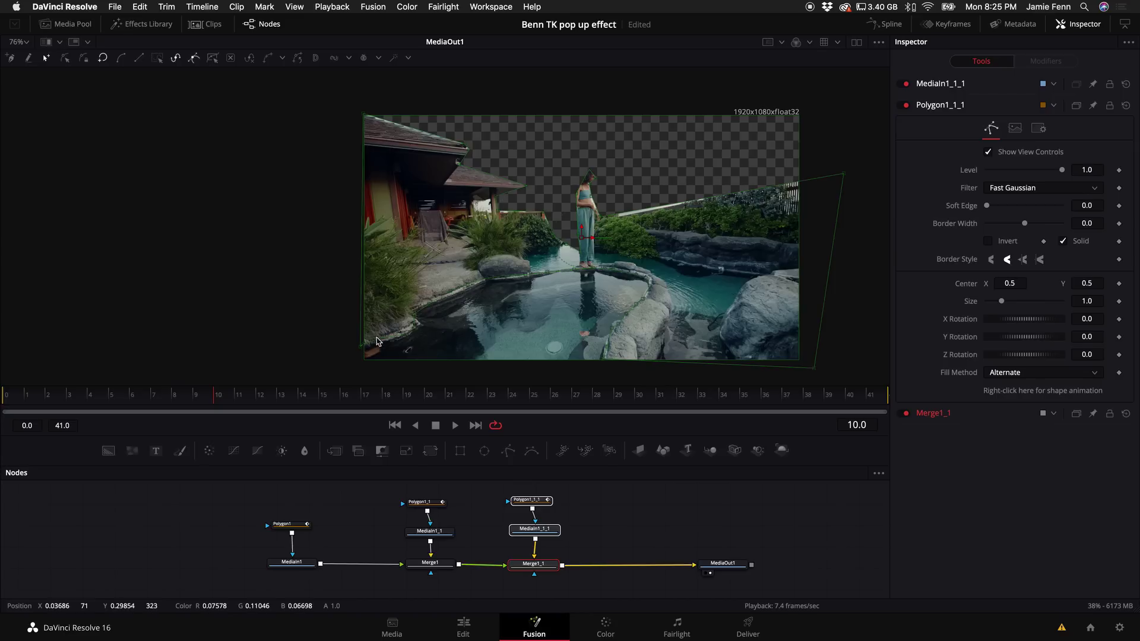
Reshape Polygon1_1_1 upward so the third layer covers the sky
left_click(617, 493)
left_click(531, 508)
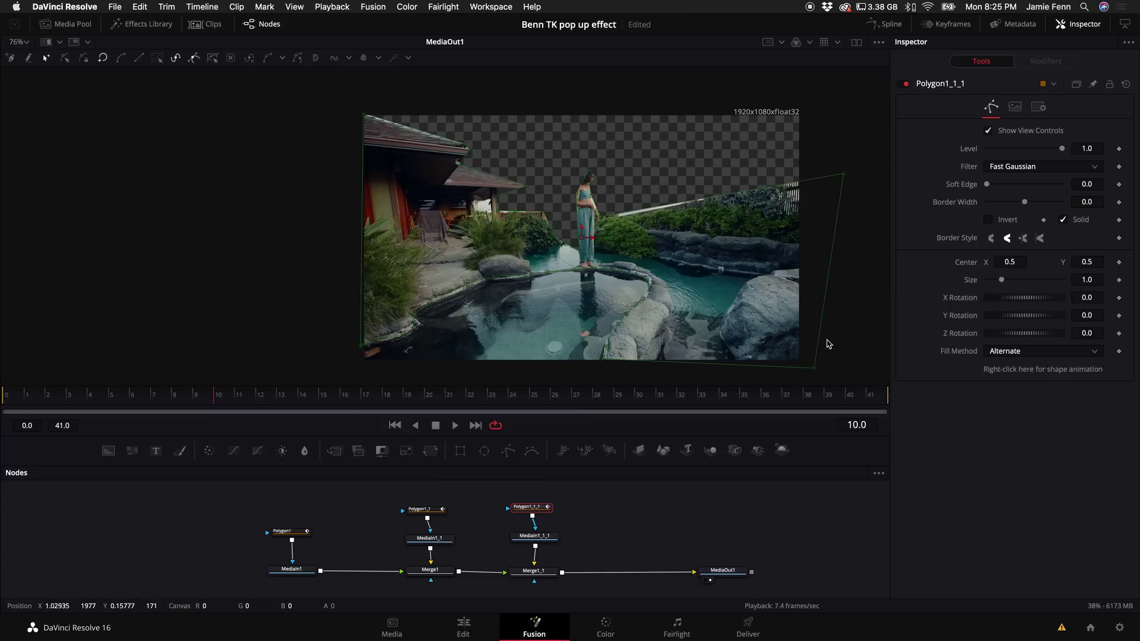
scroll(831, 380, "down", 2)
left_click_drag(825, 369, 332, 71)
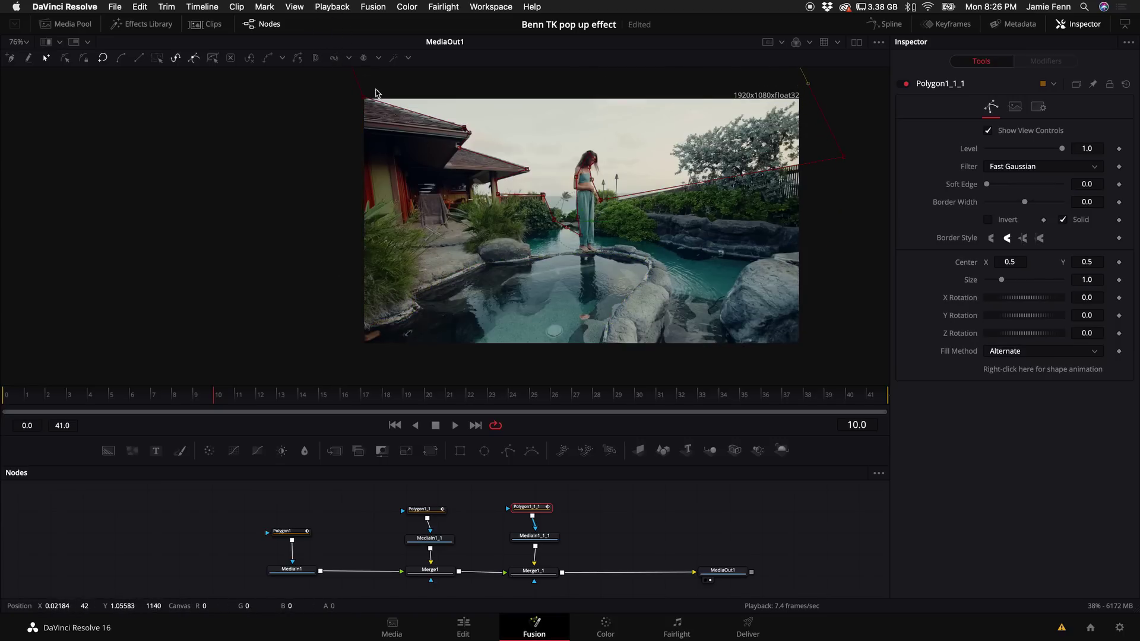
scroll(401, 140, "up", 5)
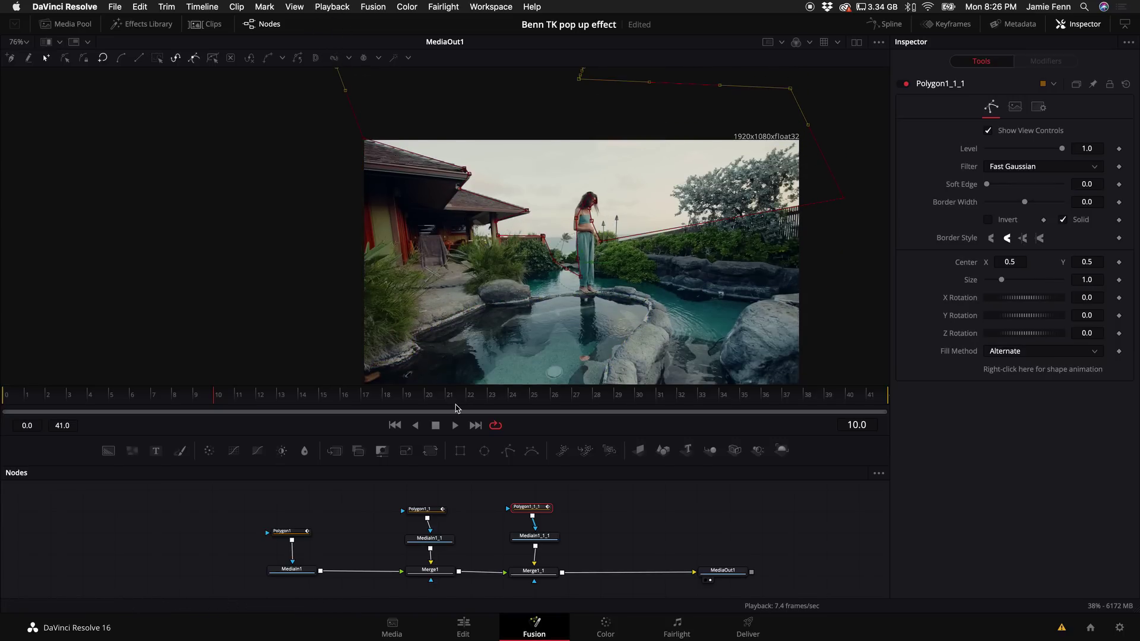
Tidy the node graph, moving MediaOut1 and the layer nodes into place
left_click_drag(722, 571, 765, 571)
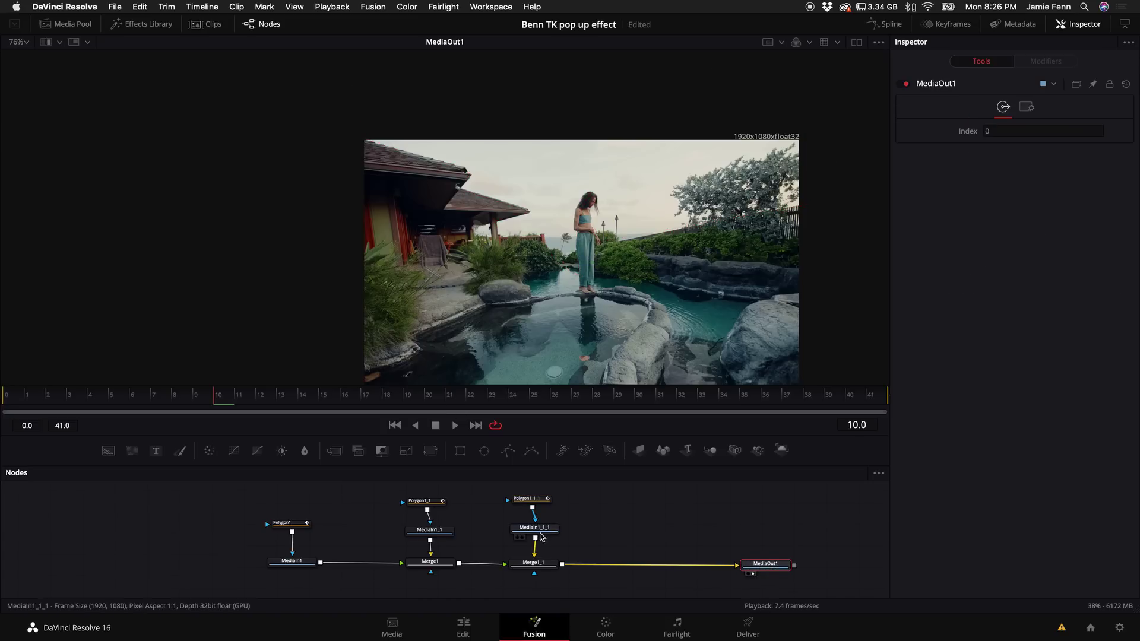
left_click_drag(530, 495, 547, 524)
left_click_drag(469, 501, 445, 522)
left_click_drag(302, 547, 257, 565)
Add a DVE1 node after MediaIn1 via the dve tool search and arrange it before Merge1
left_click(273, 569)
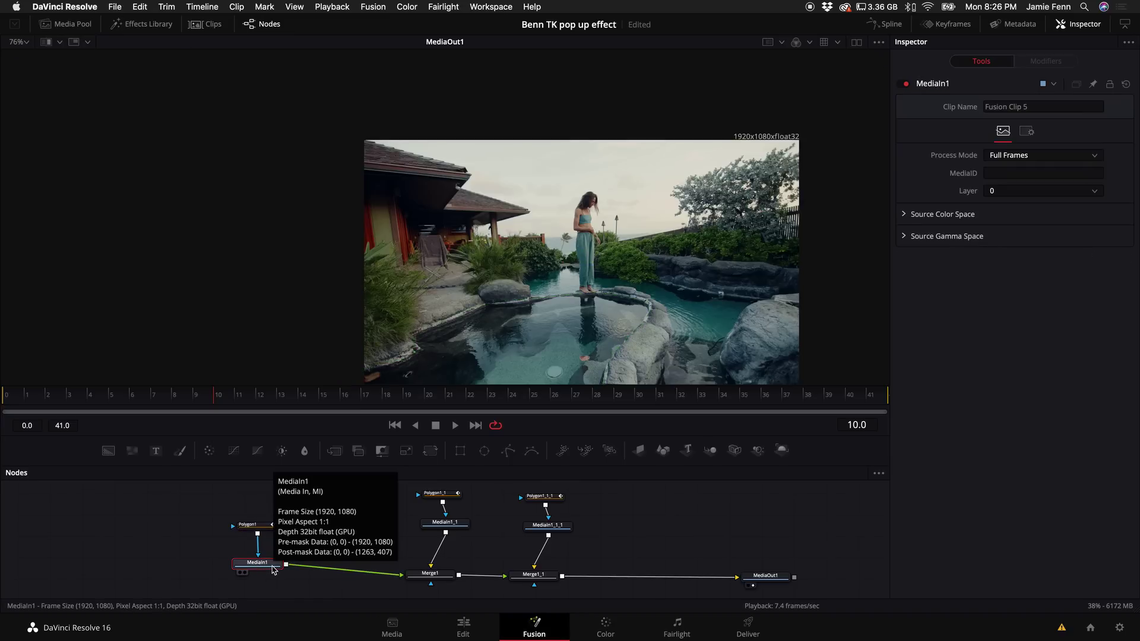
key("shift+space")
type("dve")
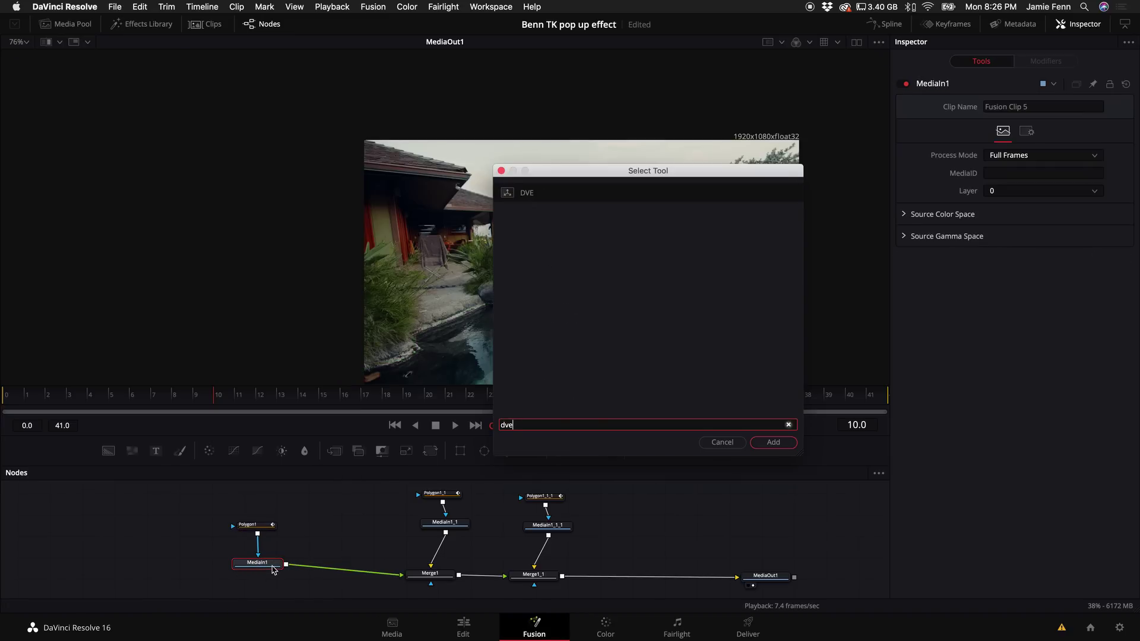
key("Return")
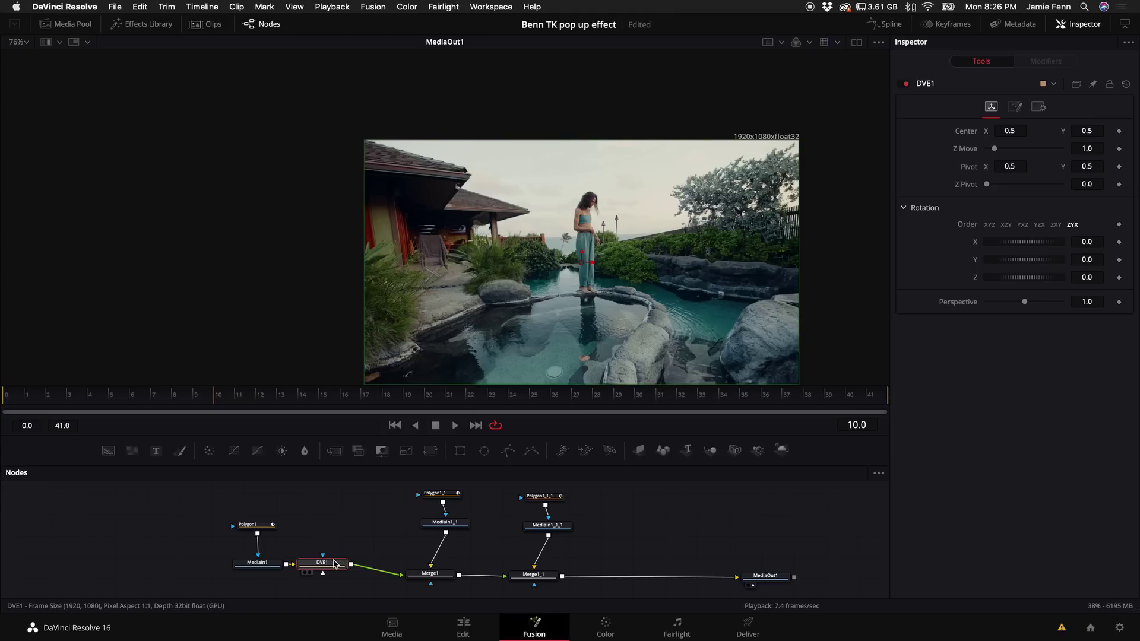
left_click_drag(327, 568, 335, 567)
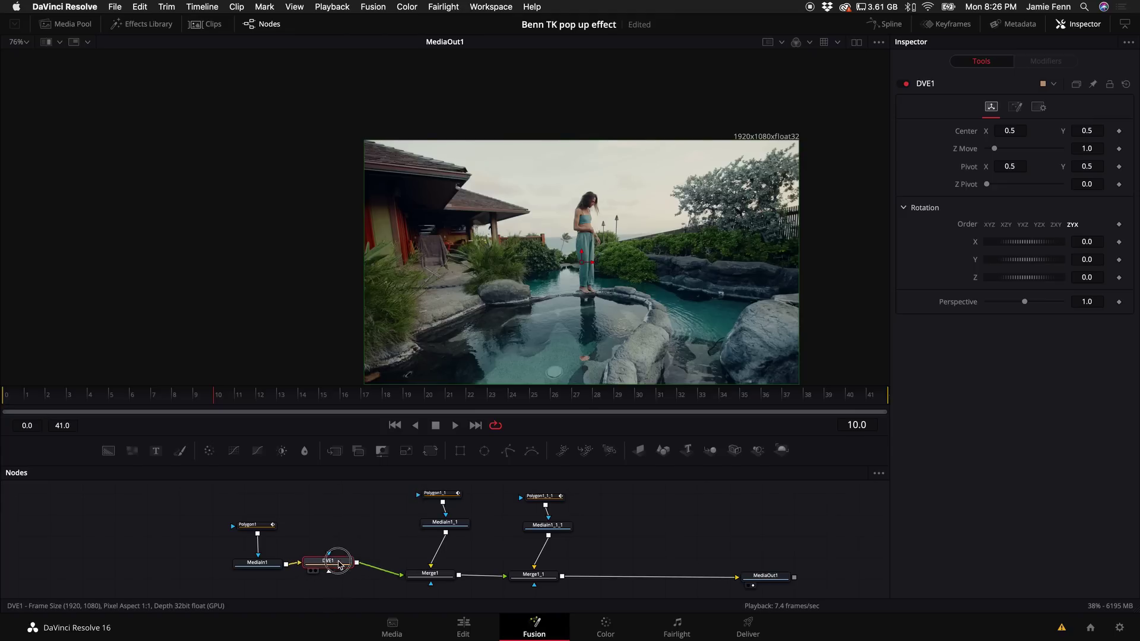
left_click_drag(338, 565, 336, 570)
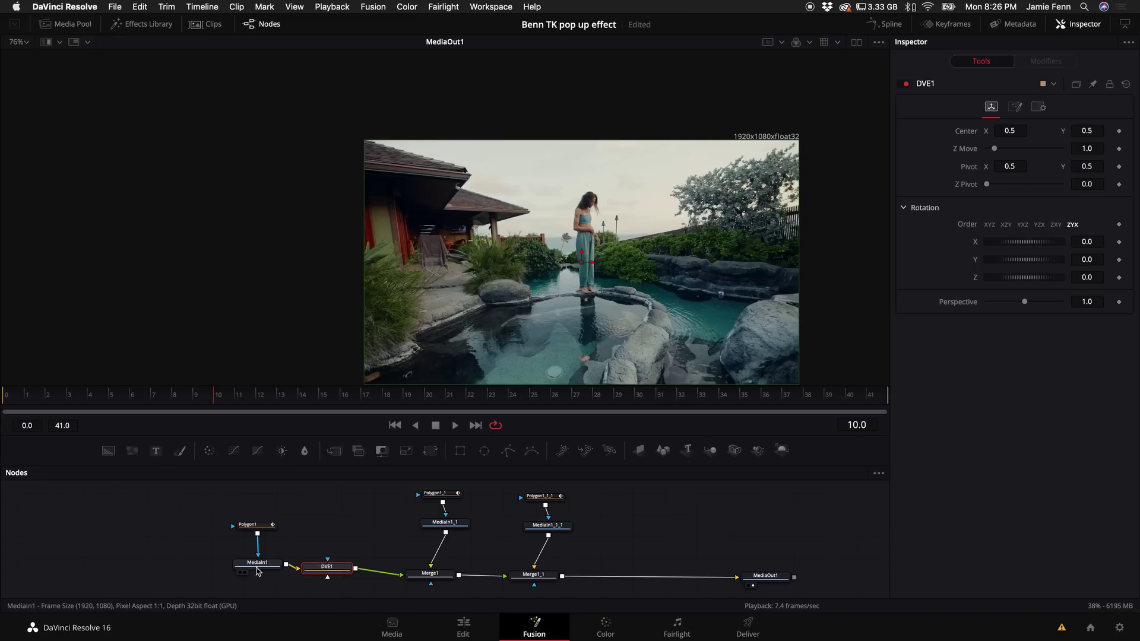
left_click_drag(257, 564, 252, 565)
left_click_drag(257, 525, 255, 513)
left_click(327, 564)
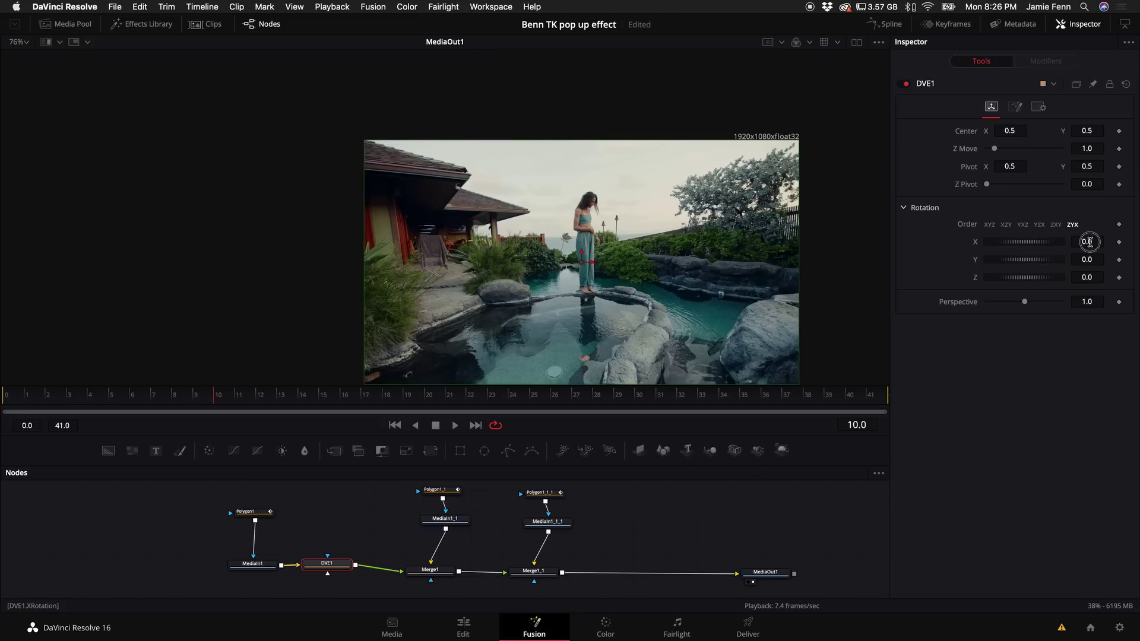
Set DVE1's Pivot Y to 0.0 at the frame's bottom centre and fit the viewer
left_click_drag(1090, 242, 593, 178)
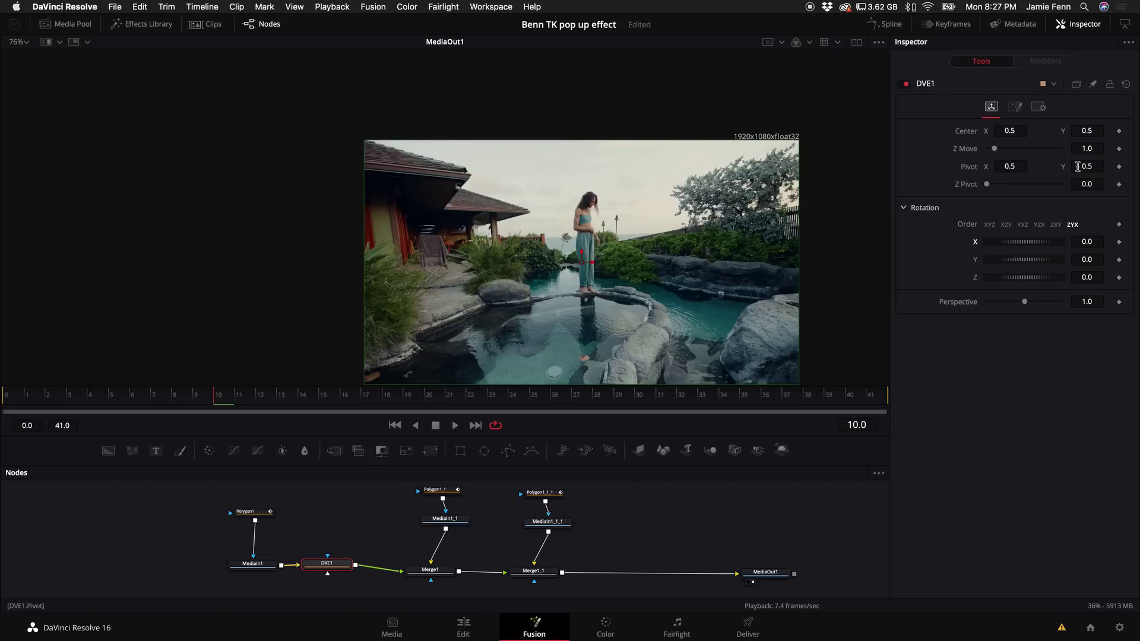
left_click_drag(1089, 167, 890, 168)
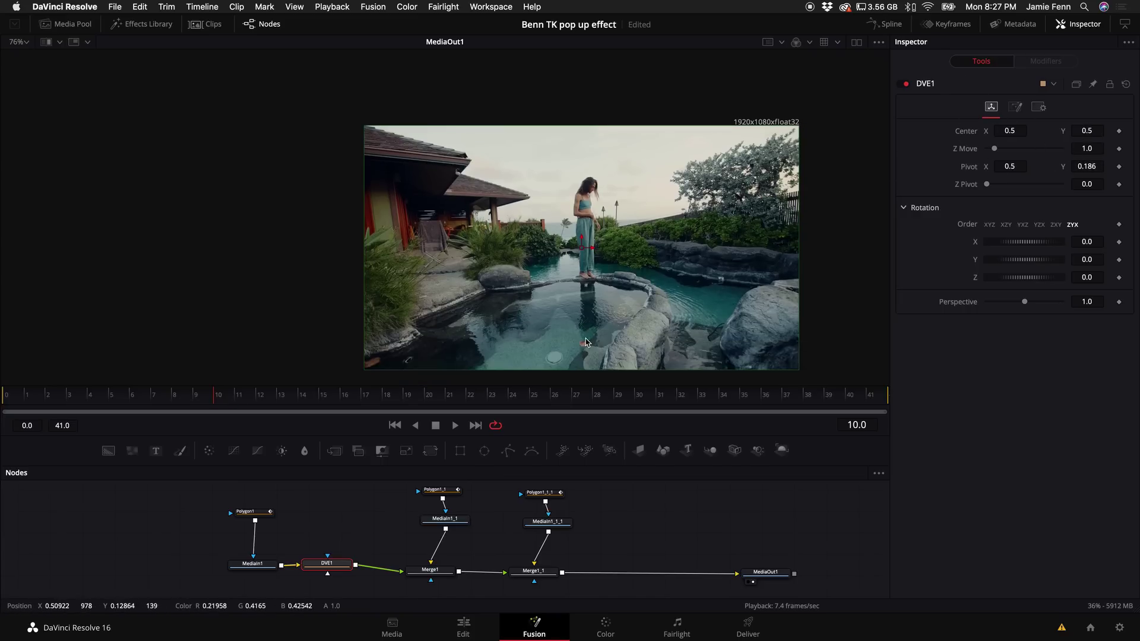
scroll(577, 348, "up", 5)
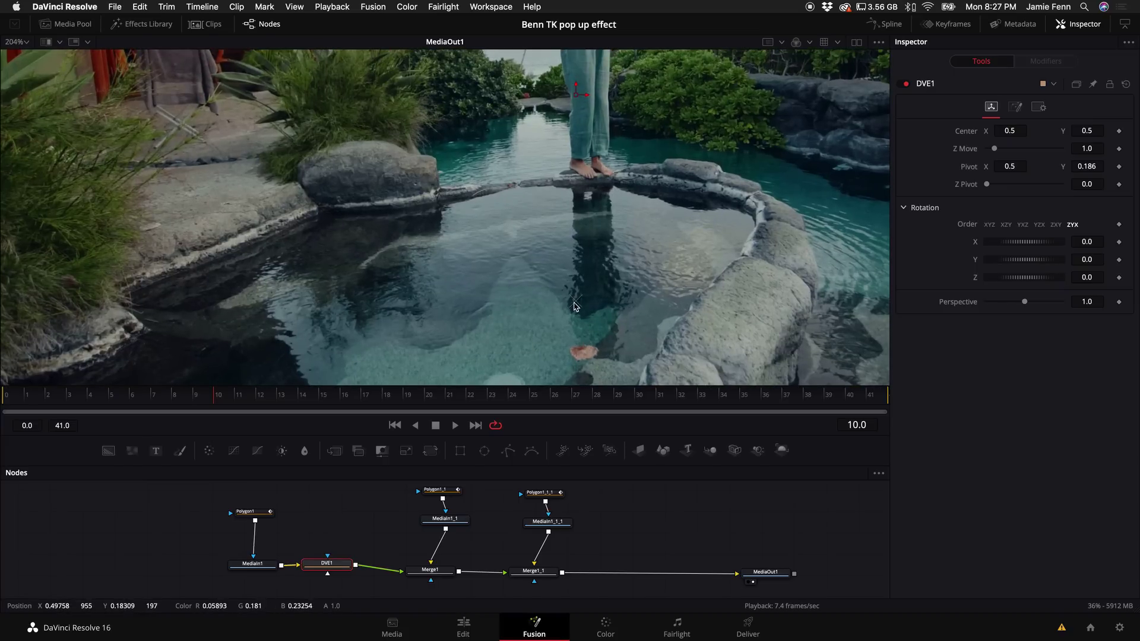
scroll(587, 304, "down", 2)
scroll(590, 304, "down", 4)
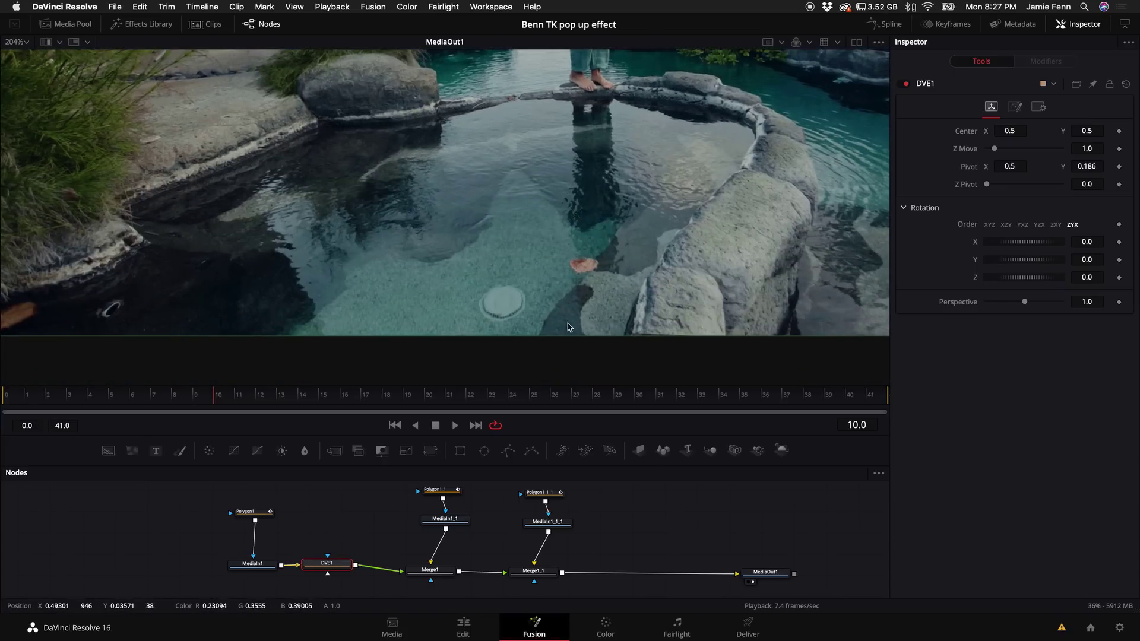
left_click_drag(1089, 166, 978, 185)
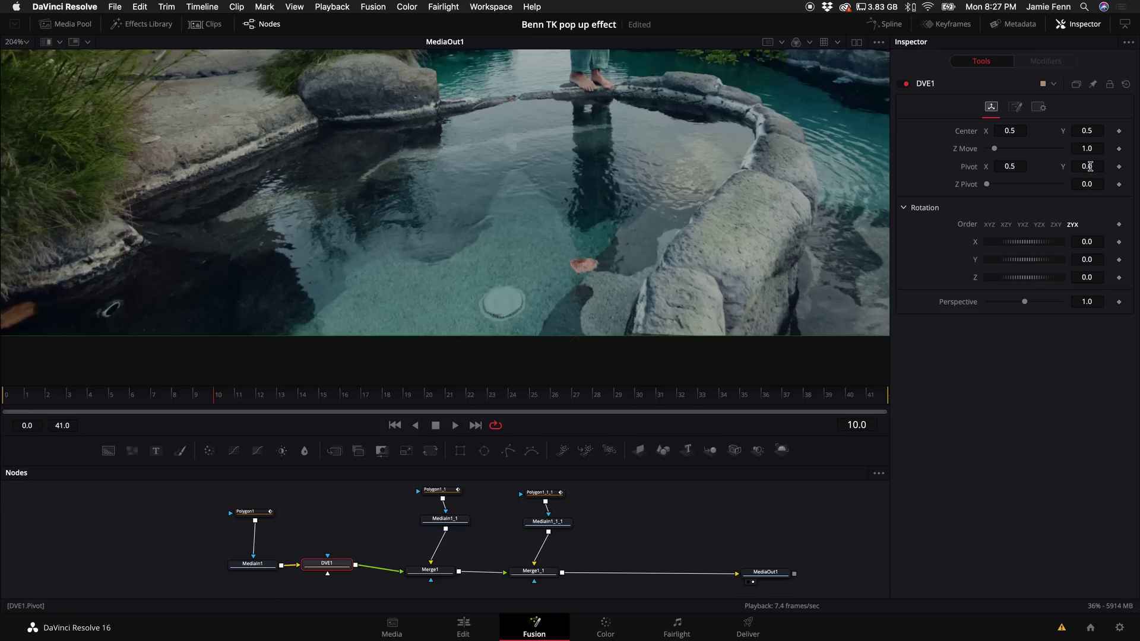
key("super+f")
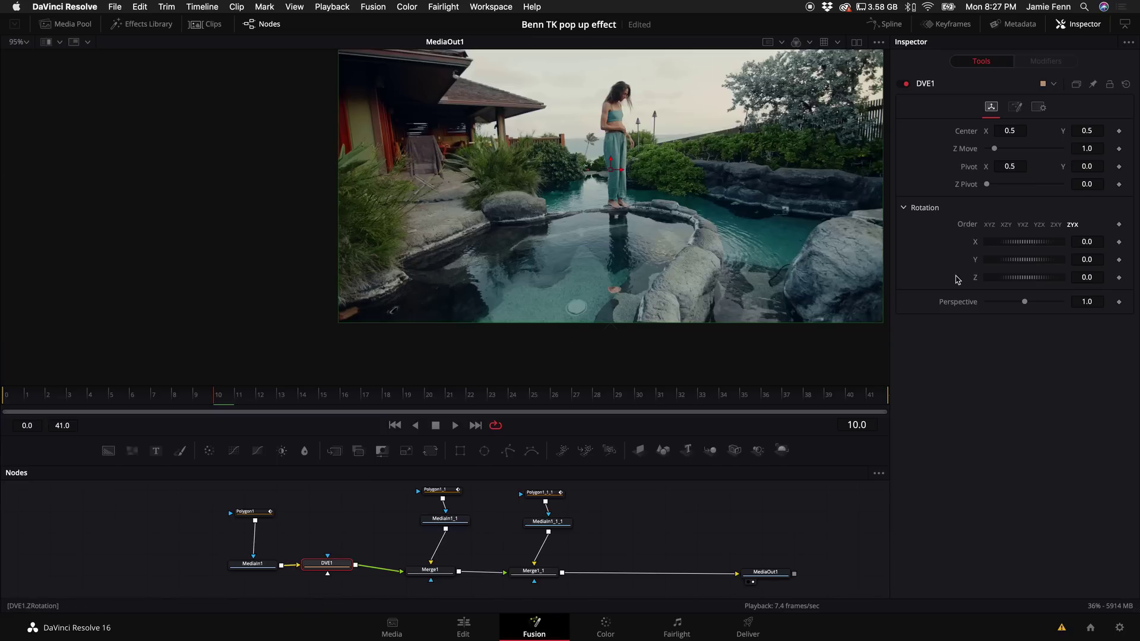
Keyframe DVE1 Rotation X from -90 at frame 0 to 0 at frame 13, then play it back
left_click_drag(225, 402, 5, 415)
key("Tab")
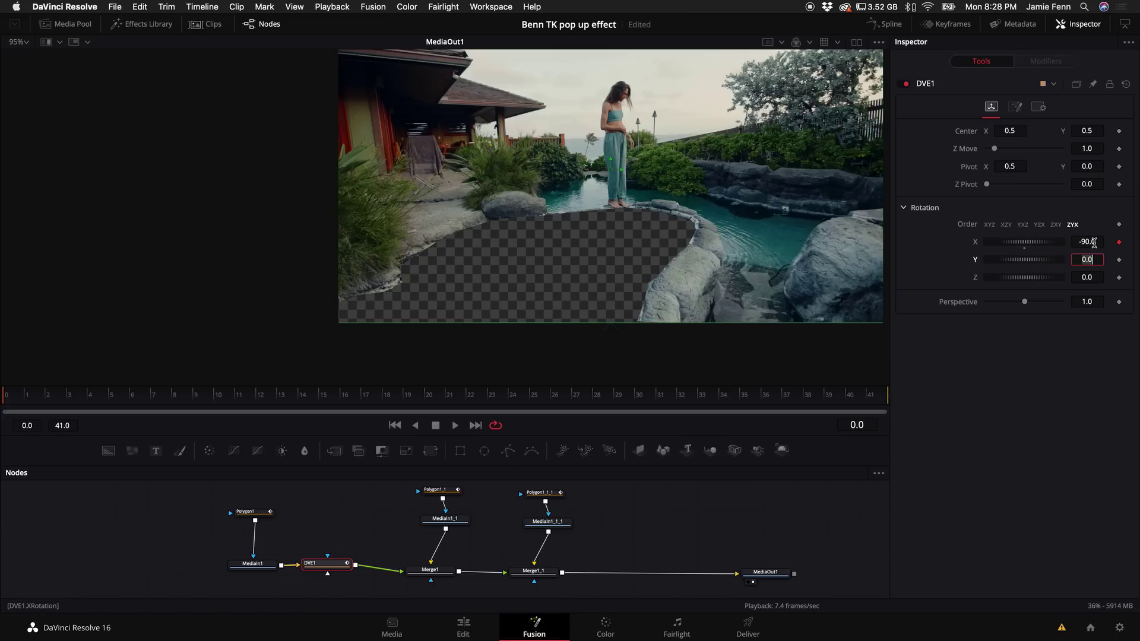
left_click_drag(17, 398, 300, 407)
left_click(1118, 242)
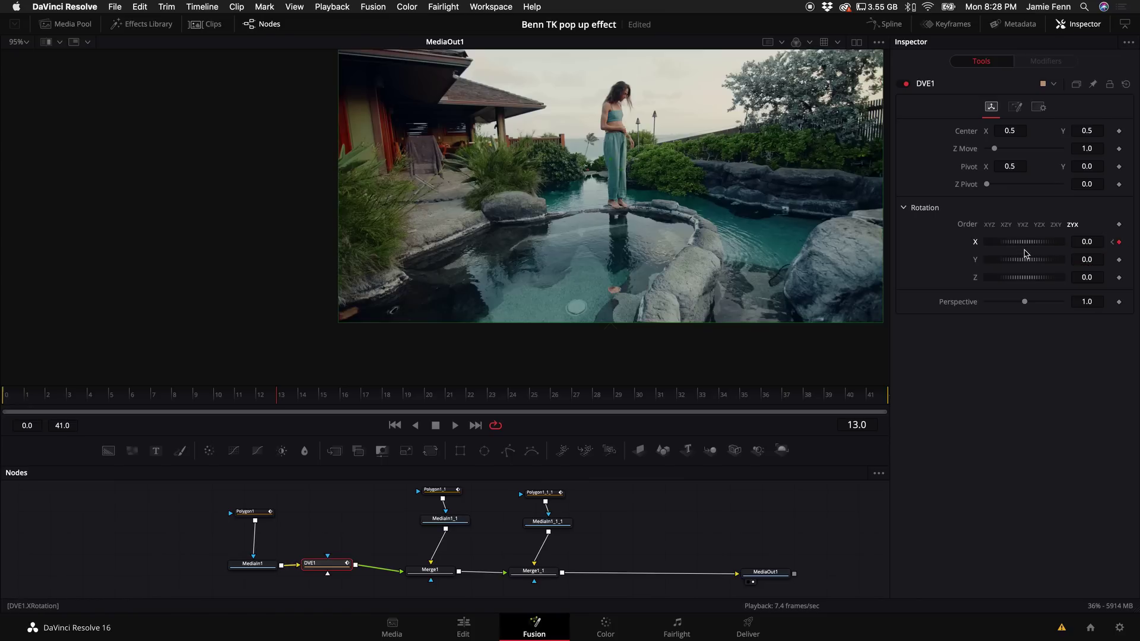
left_click(3, 403)
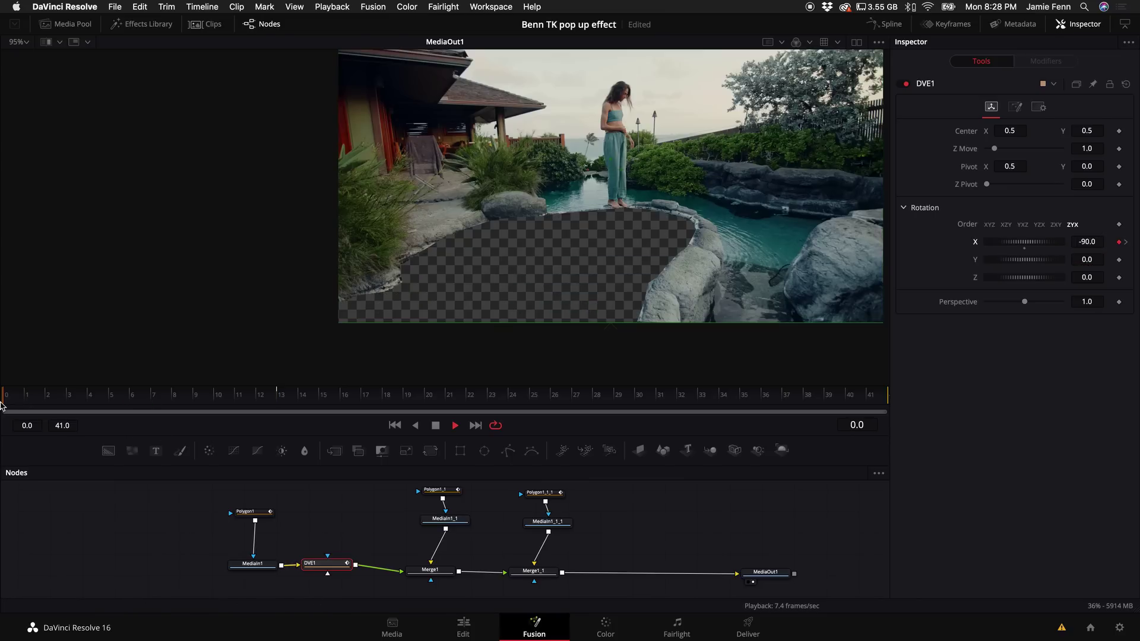
key("space")
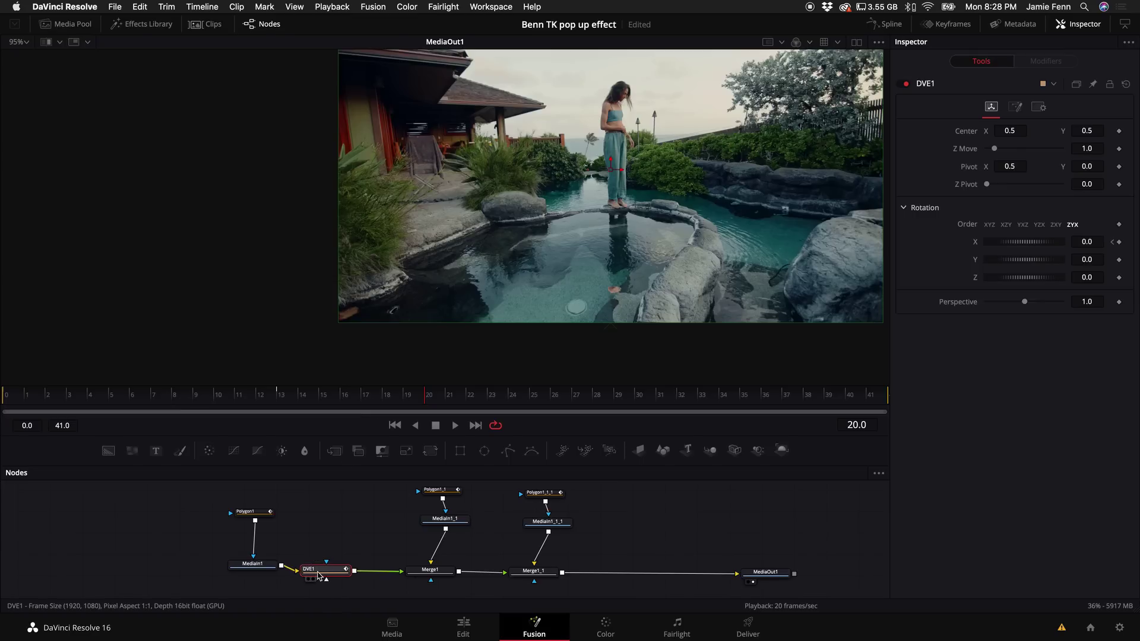
Rearrange the first two layers' nodes and insert a DVE2 node below MediaIn1_1
left_click(252, 564)
left_click_drag(261, 506, 240, 506)
scroll(471, 537, "up", 2)
left_click(458, 549)
left_click_drag(457, 549, 447, 532)
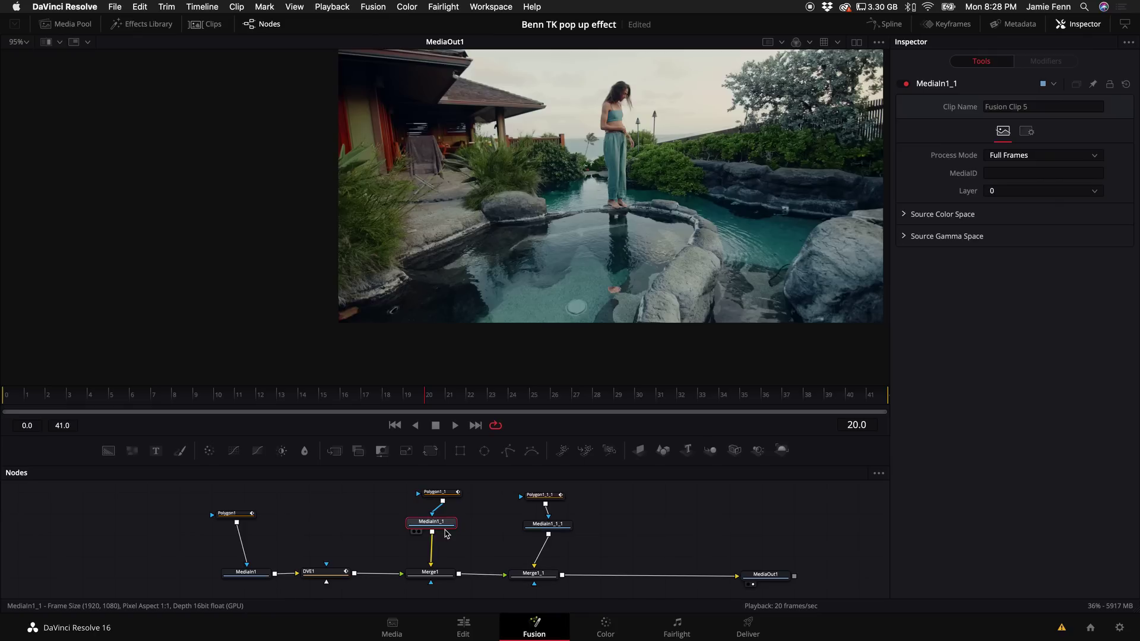
key("shift+space")
type("dve")
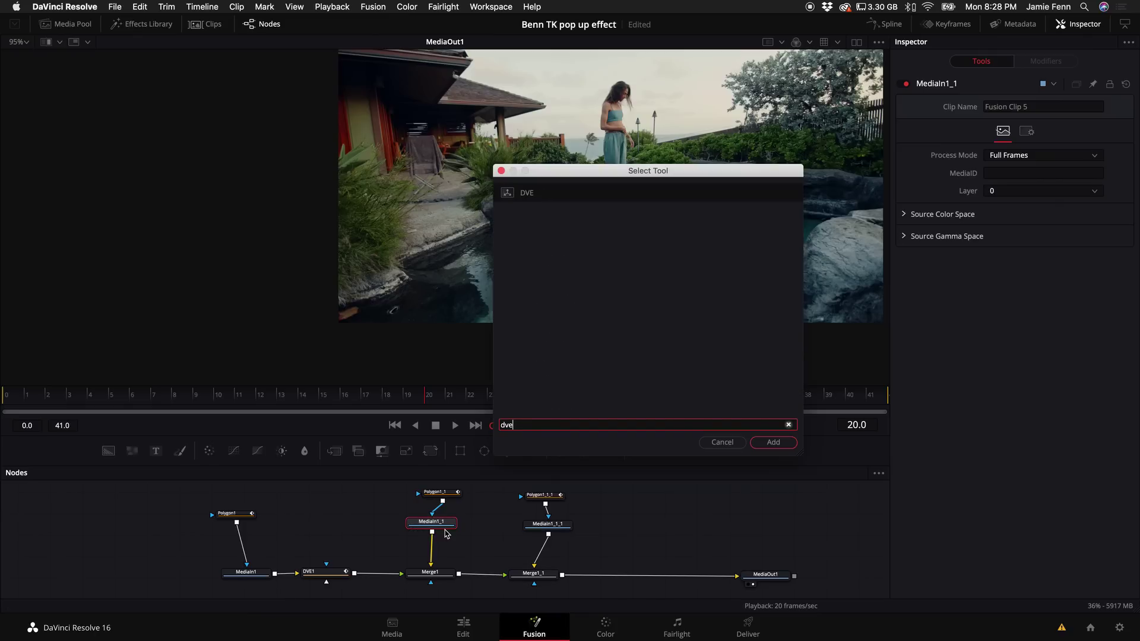
key("Return")
left_click_drag(442, 548, 440, 552)
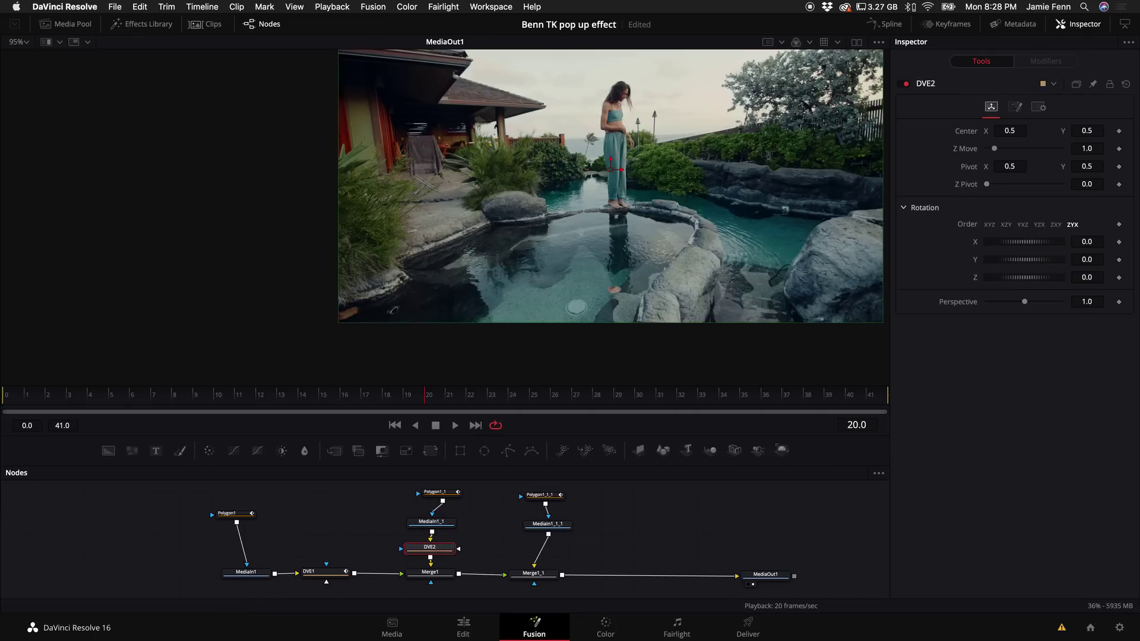
Set DVE2's Pivot Y to 0 and keyframe Rotation X at -90 on frame 20
left_click(1097, 165)
type("0")
key("Return")
left_click(1119, 242)
left_click(1099, 242)
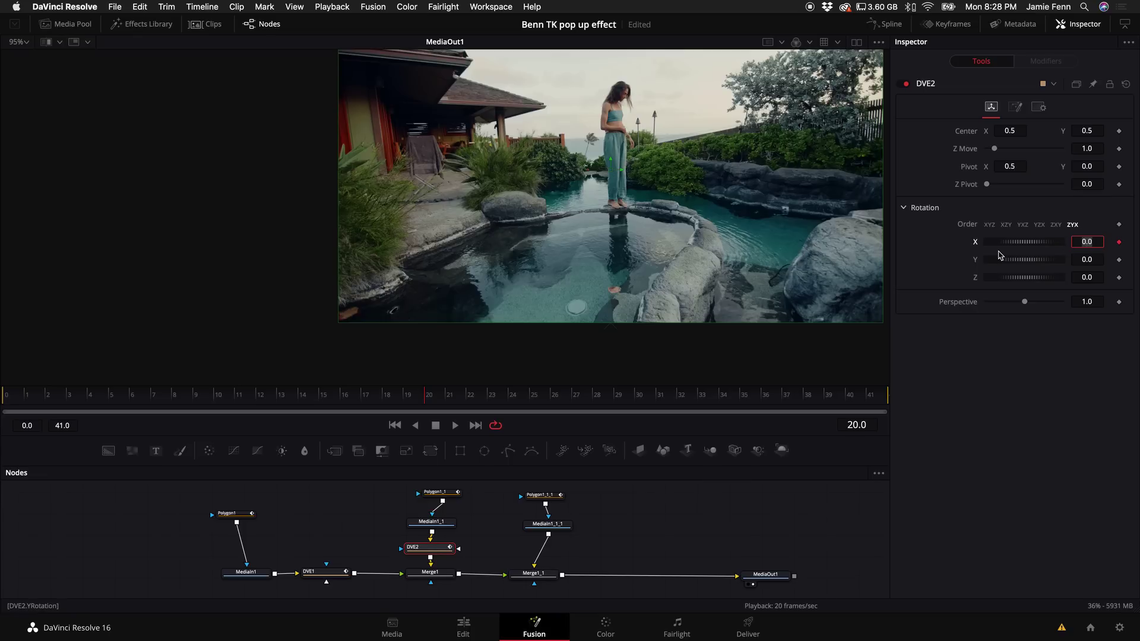
key("Tab")
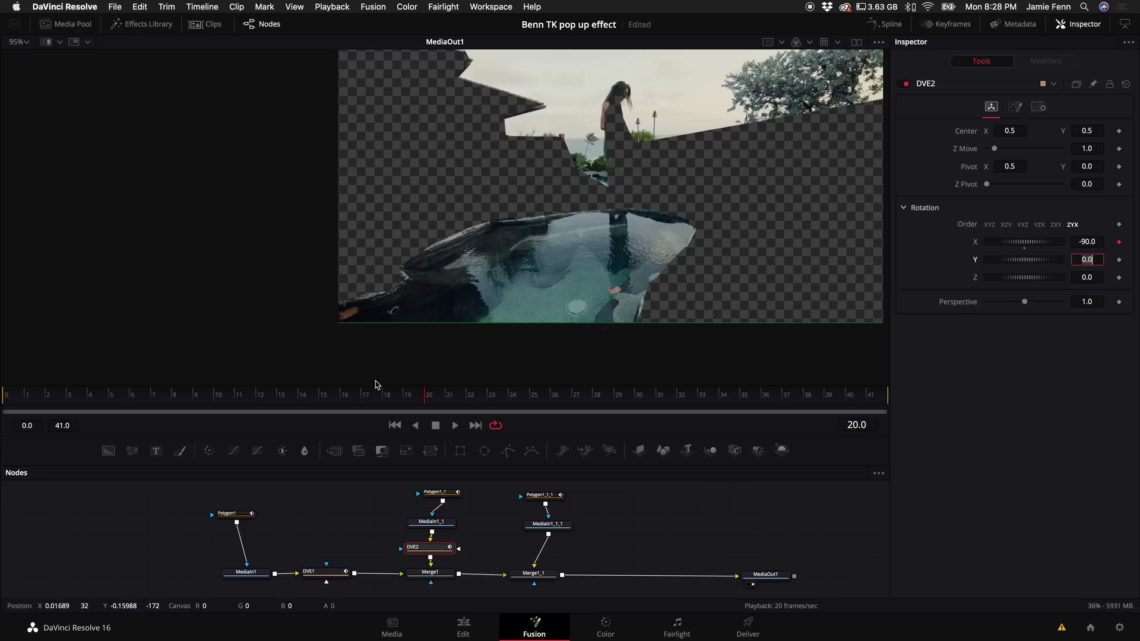
Keyframe DVE2 Rotation X at 0 on frame 29 and play the animation from the start
left_click_drag(427, 395, 614, 400)
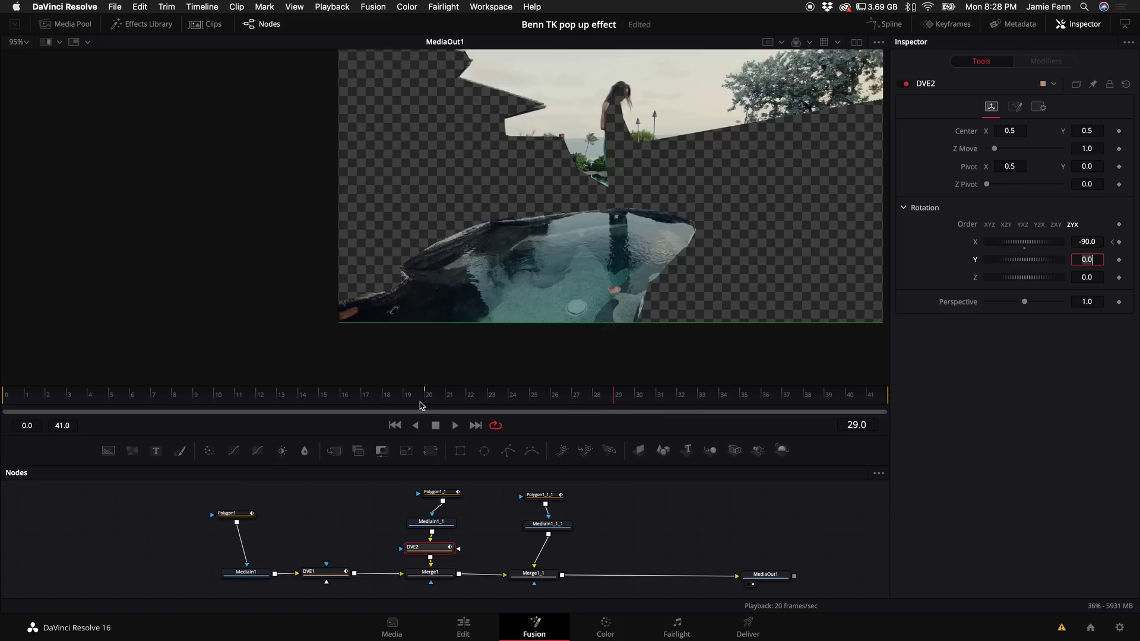
left_click(1096, 244)
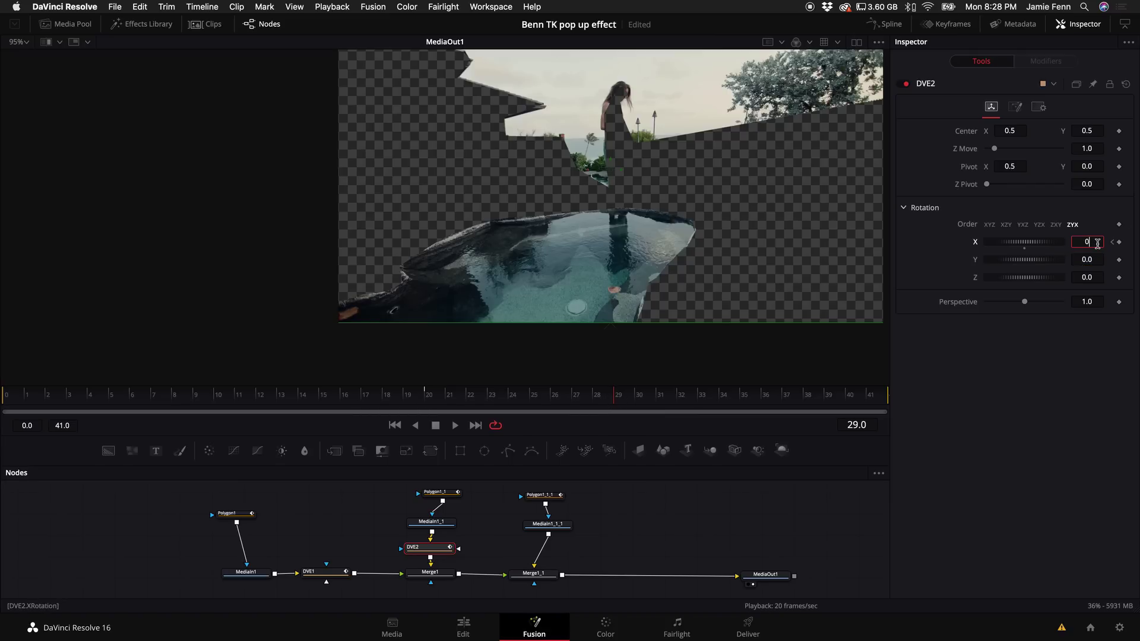
type("0")
key("Tab")
left_click_drag(334, 392, 274, 393)
left_click_drag(41, 394, 8, 395)
key("space")
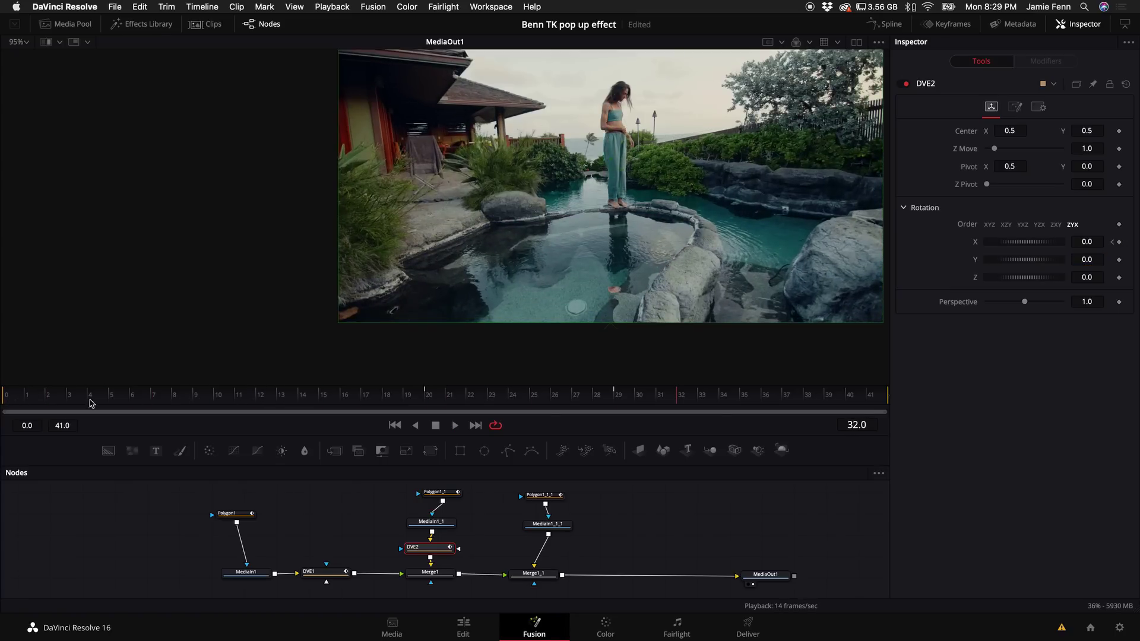
Insert a DVE node after MediaIn1_1_1 for the third layer
scroll(586, 529, "up", 2)
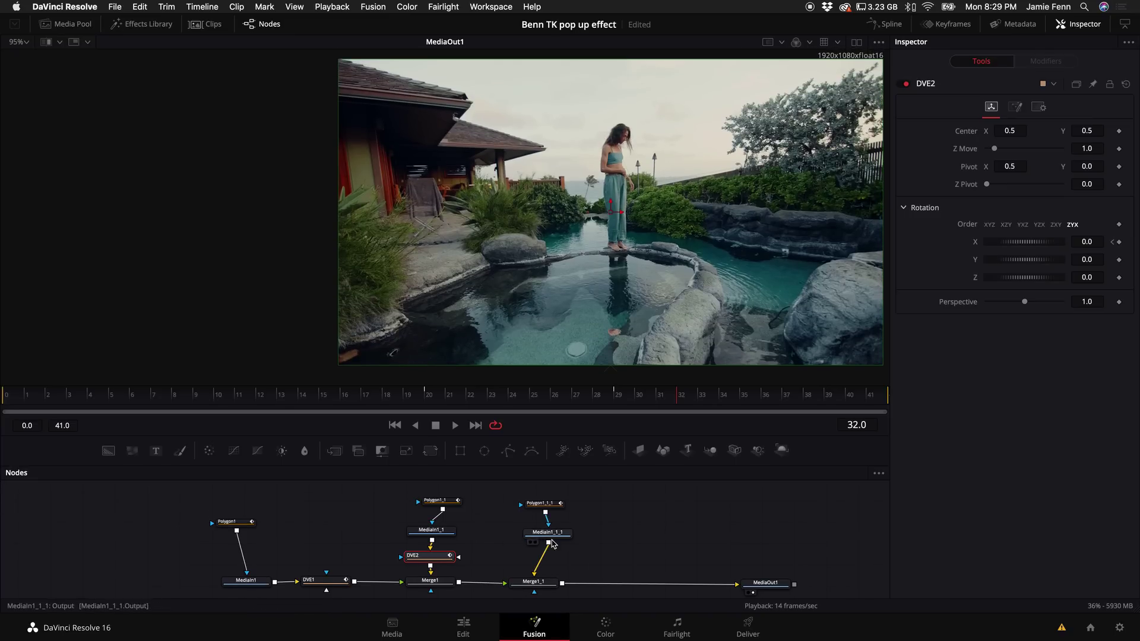
left_click(554, 534)
key("shift+space")
type("dve")
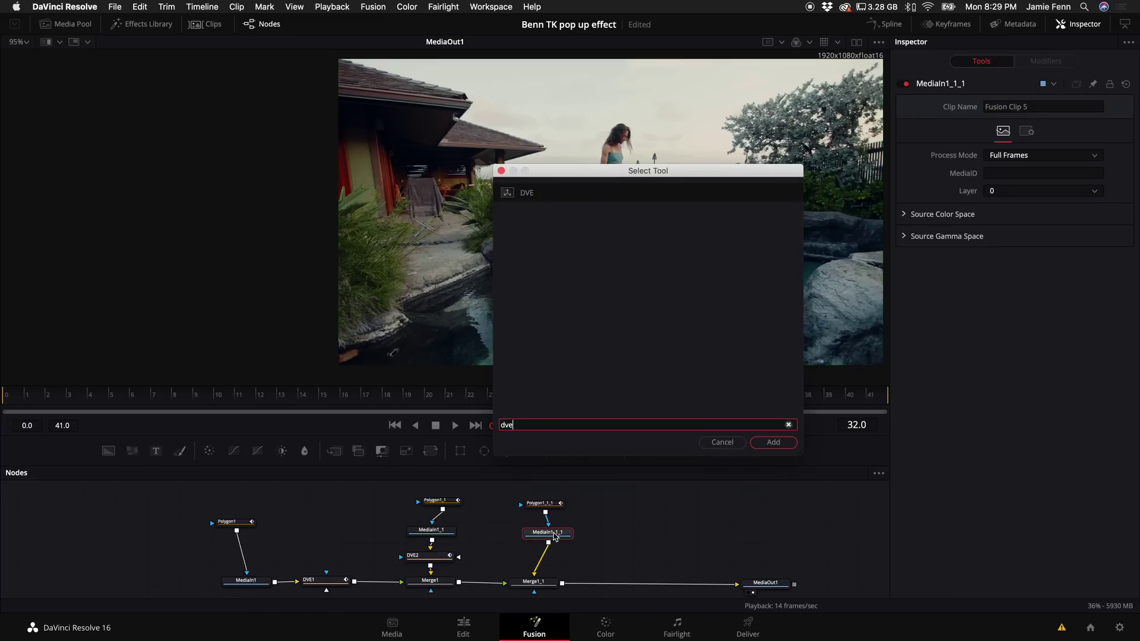
key("Return")
Keyframe DVE3's X rotation at -90 on frame 29 and 0 on frame 41, then play it back
left_click(651, 404)
left_click_drag(651, 405, 582, 405)
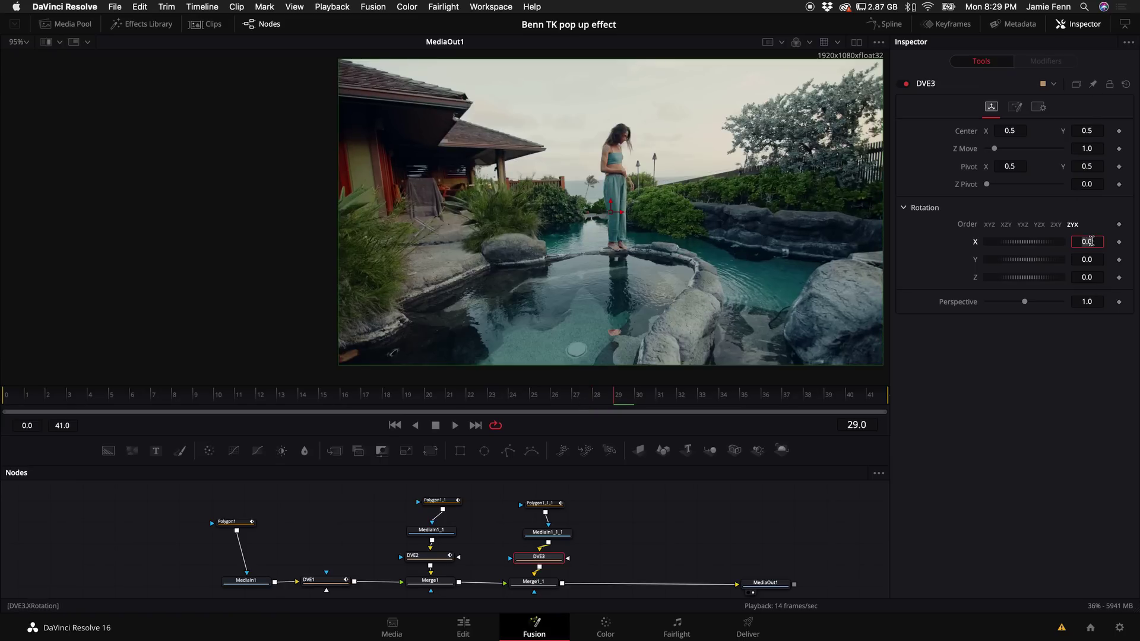
left_click(1119, 242)
type("-90")
key("Tab")
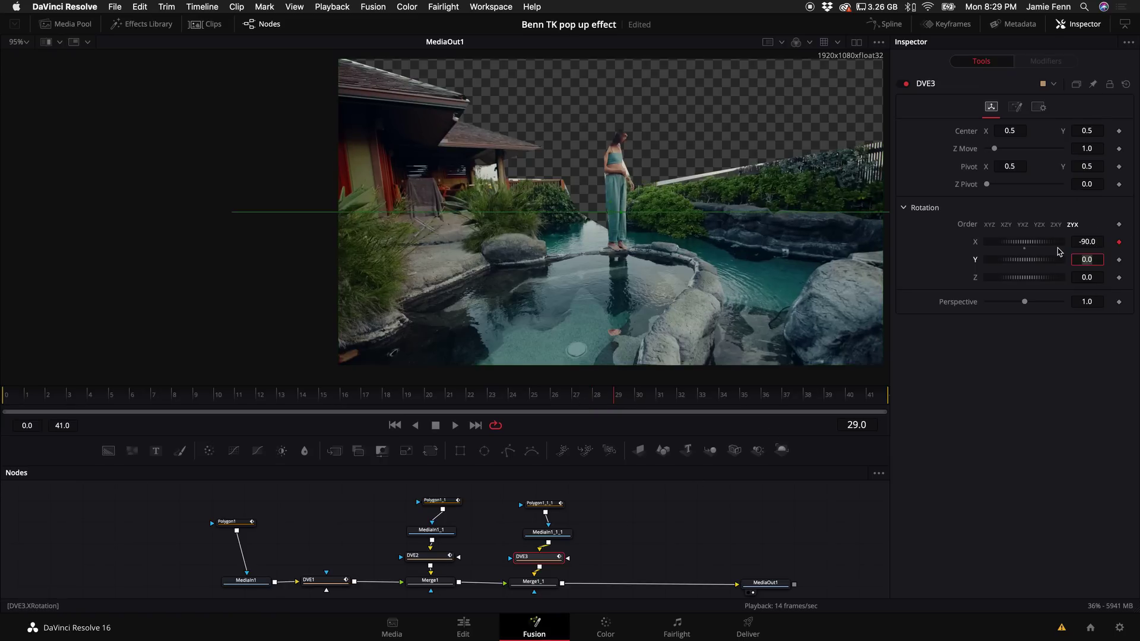
key("End")
left_click(1096, 240)
type("0")
key("Return")
key("shift+space")
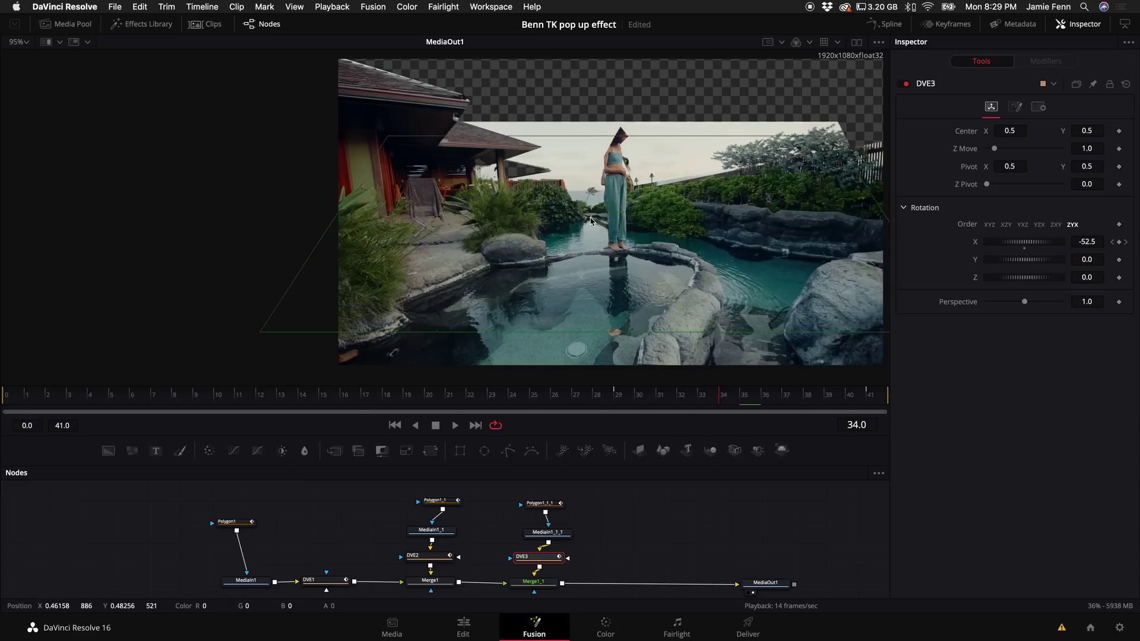
Lower DVE3's pivot Y to 0.306 and replay the third layer's fold
scroll(624, 213, "up", 5)
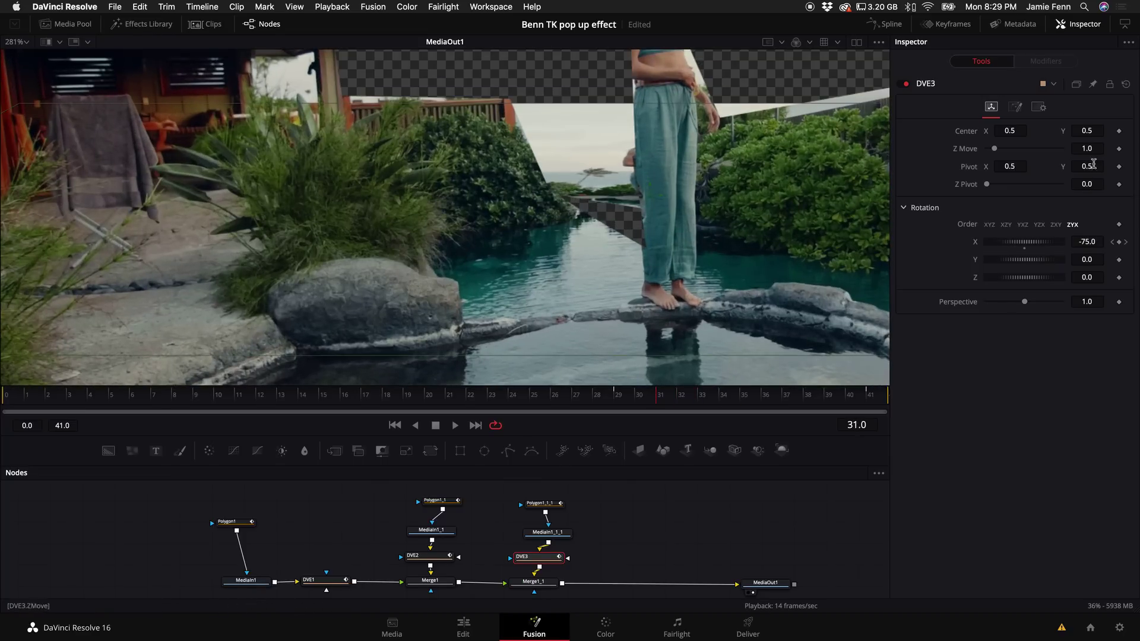
left_click_drag(1093, 167, 979, 184)
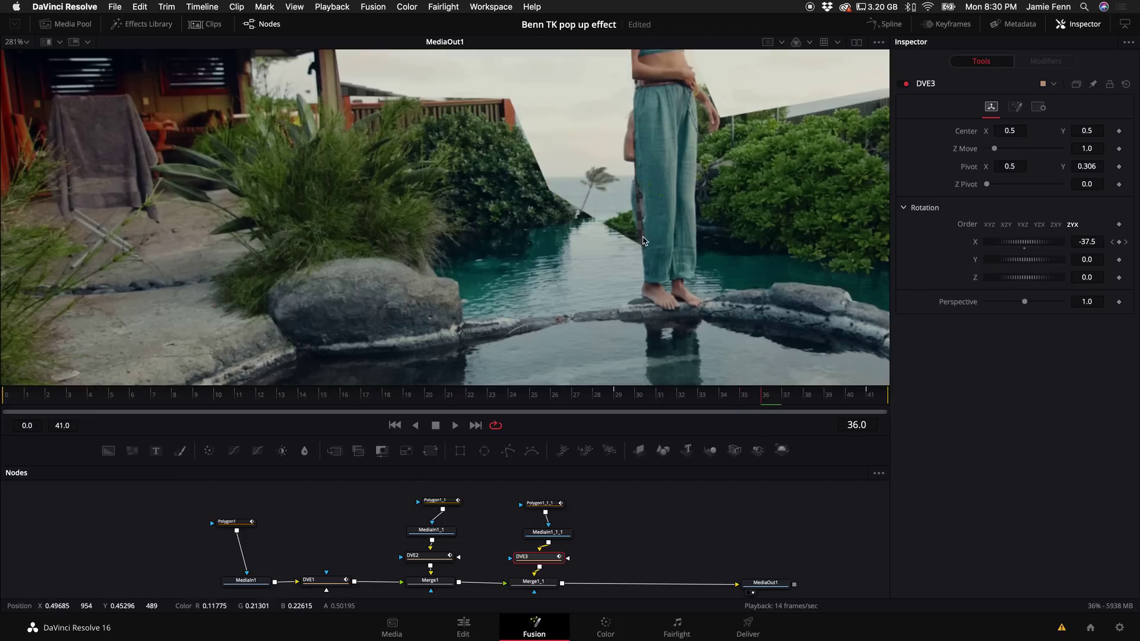
key("space")
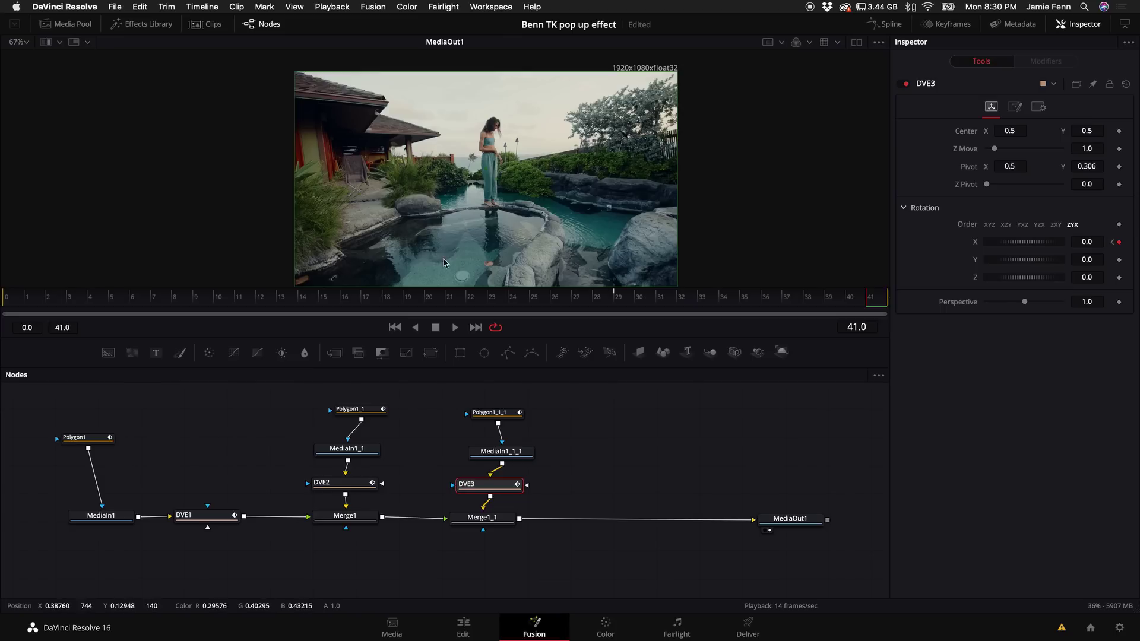
scroll(469, 203, "up", 3)
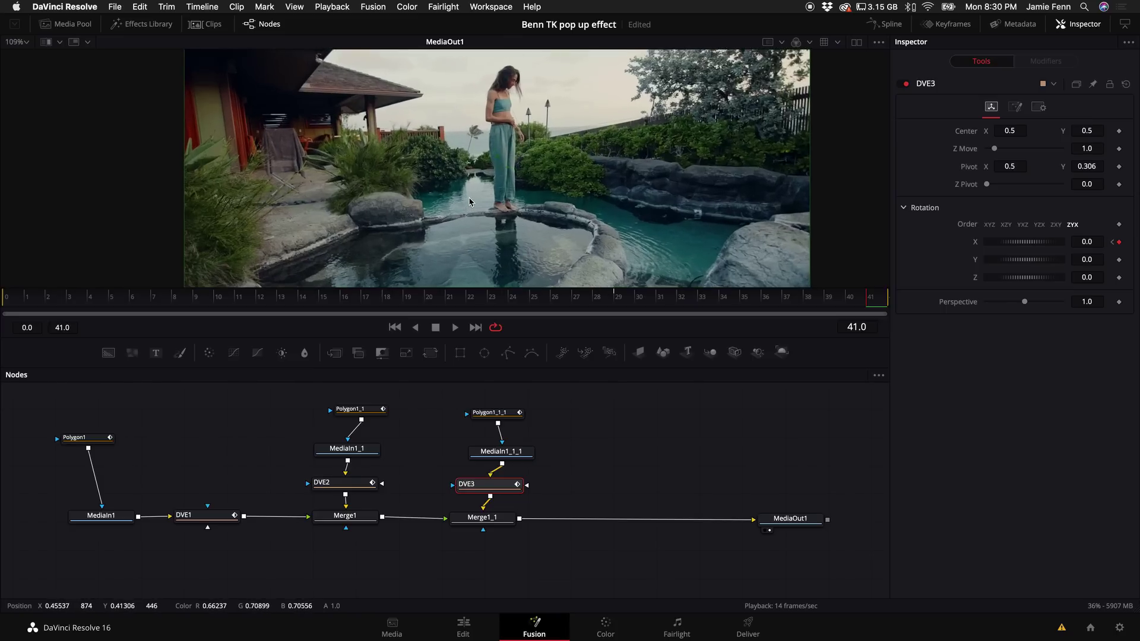
scroll(528, 158, "down", 3)
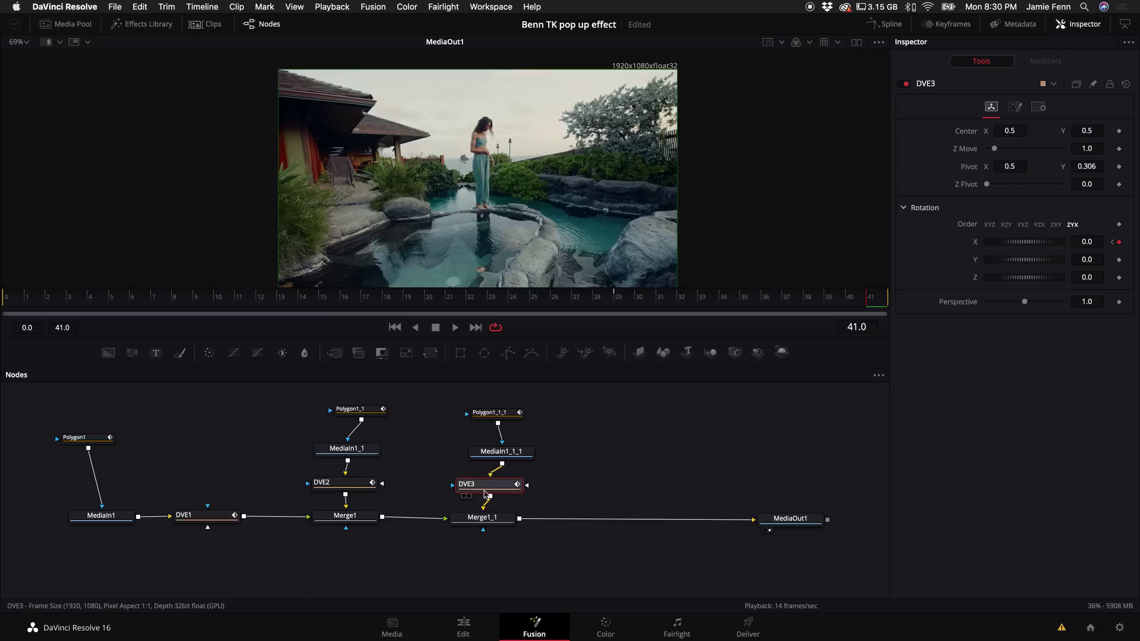
scroll(491, 467, "up", 2)
Move Polygon1_1_1 and MediaIn1_1_1 higher, and stack Polygon1 and MediaIn1 above DVE1
left_click_drag(305, 395, 536, 481)
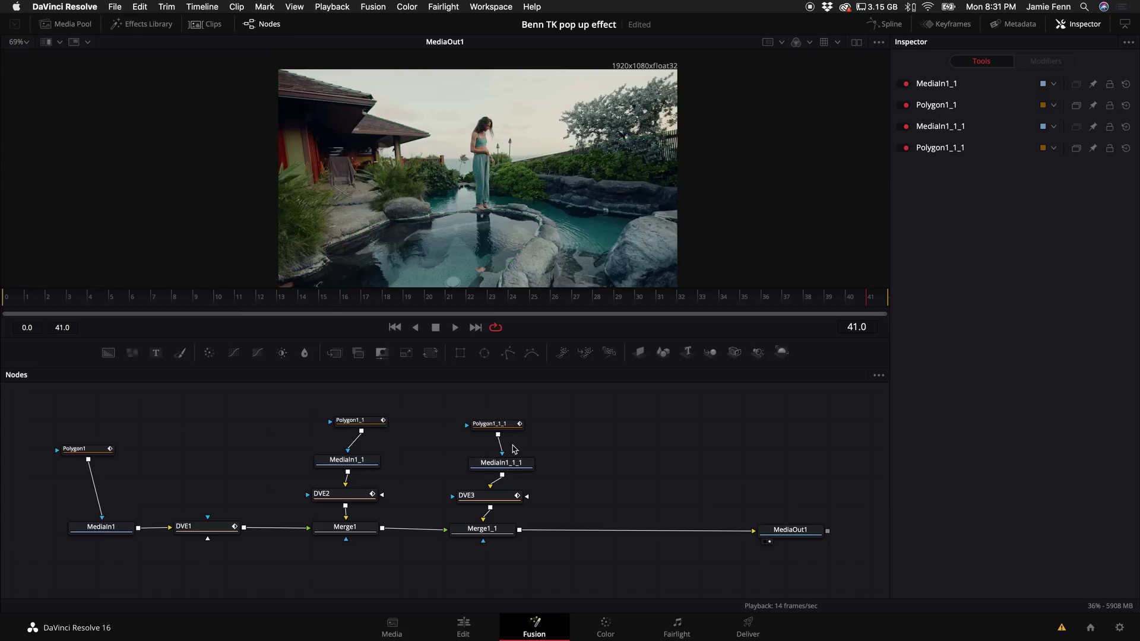
left_click(506, 473)
left_click_drag(507, 475, 497, 432)
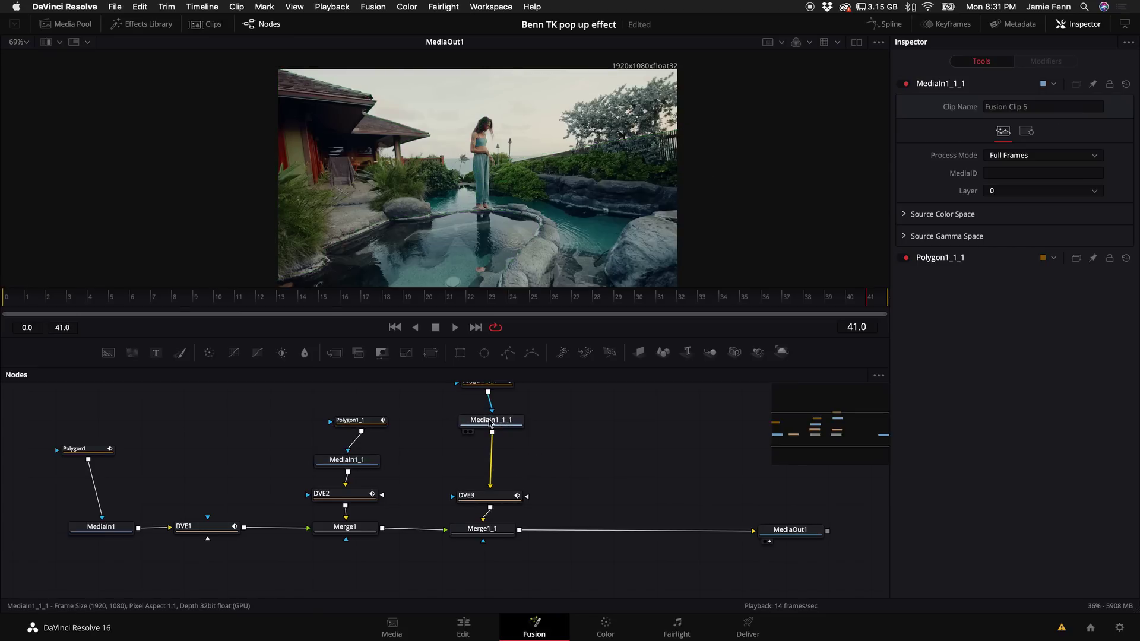
left_click(491, 422)
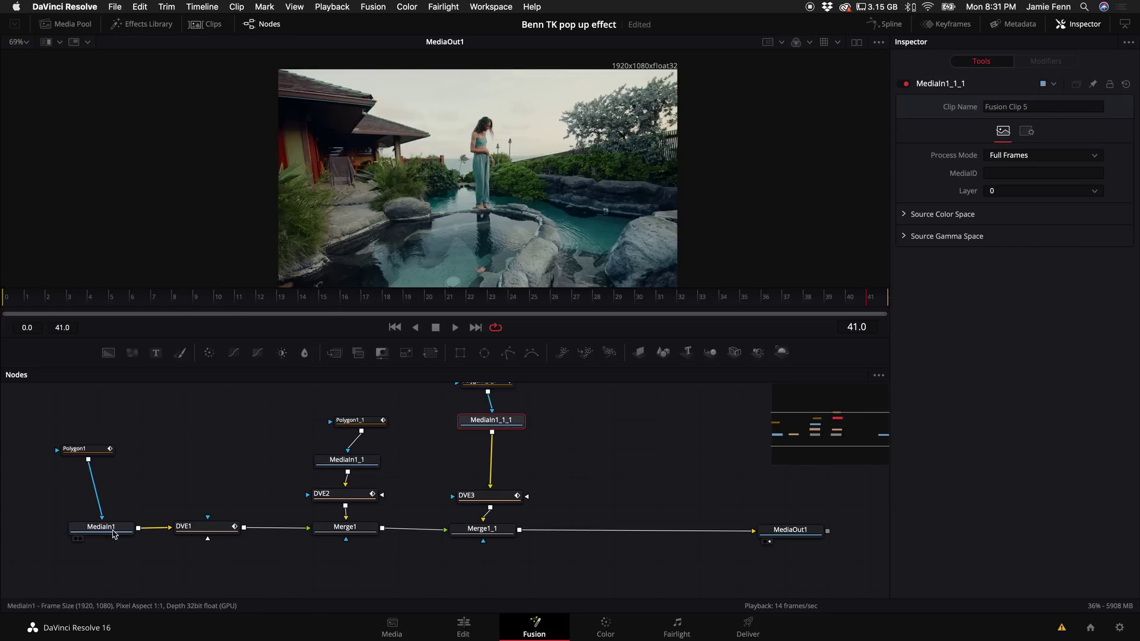
left_click_drag(118, 534, 86, 538)
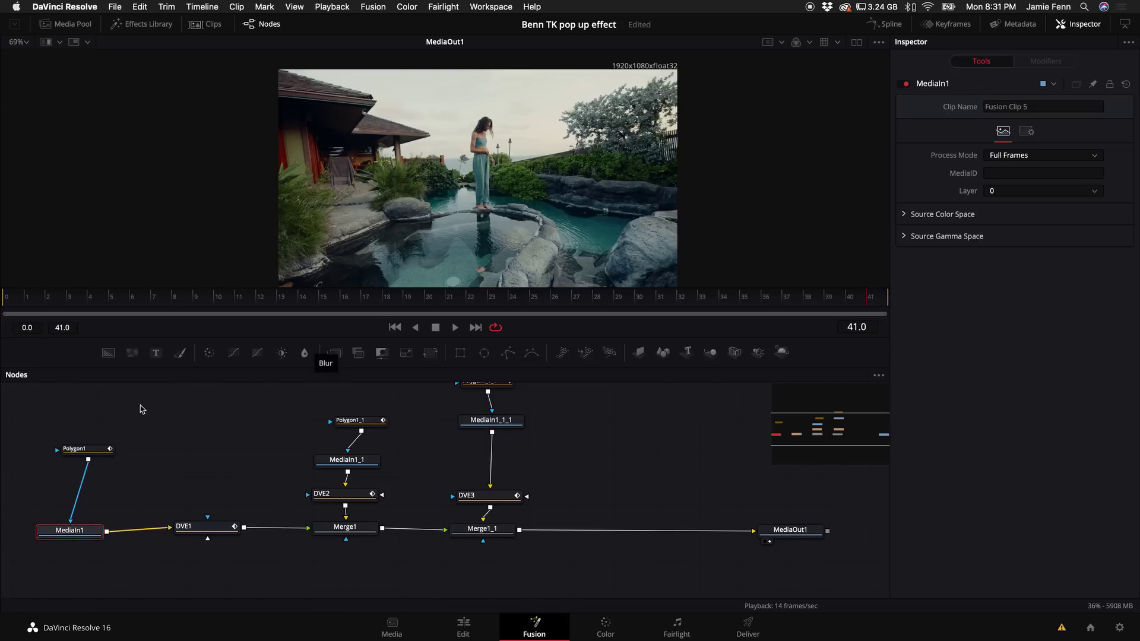
left_click_drag(69, 530, 213, 473)
left_click_drag(118, 445, 262, 406)
Add a Color Corrector below MediaIn1, check frame 12, then delete ColorCorrector1
left_click(213, 475)
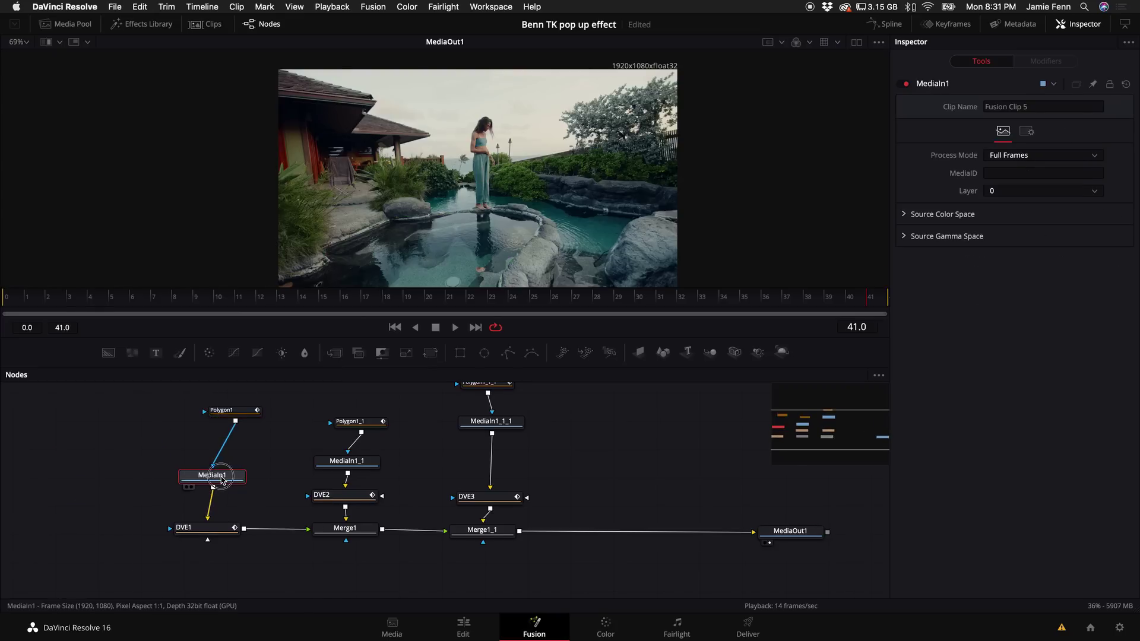
key("shift+space")
type("color")
key("Return")
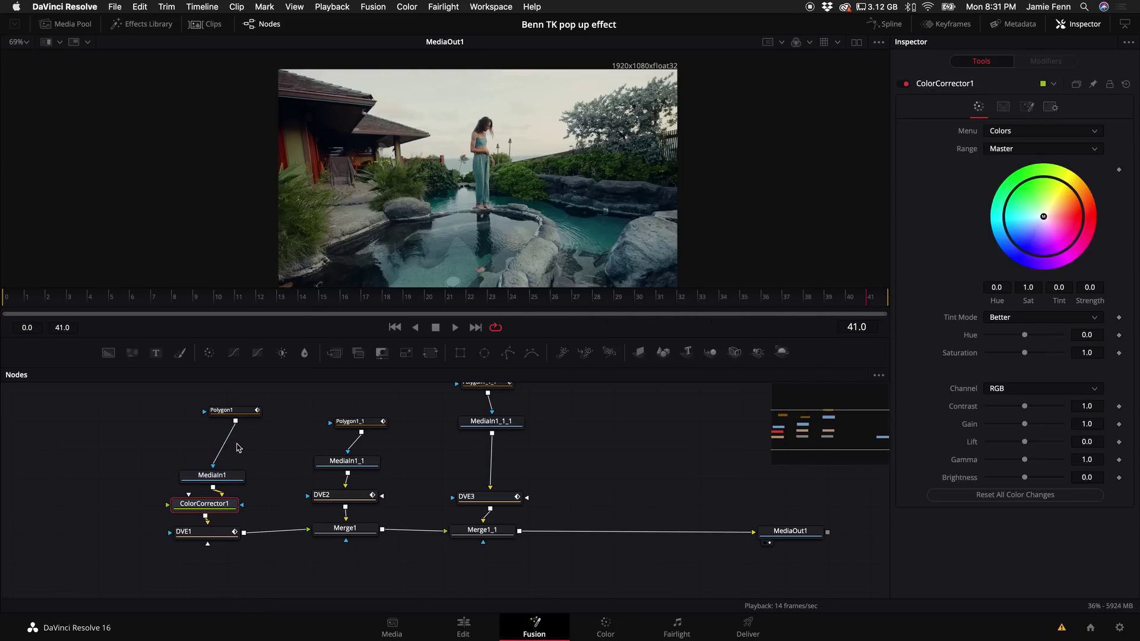
left_click(49, 297)
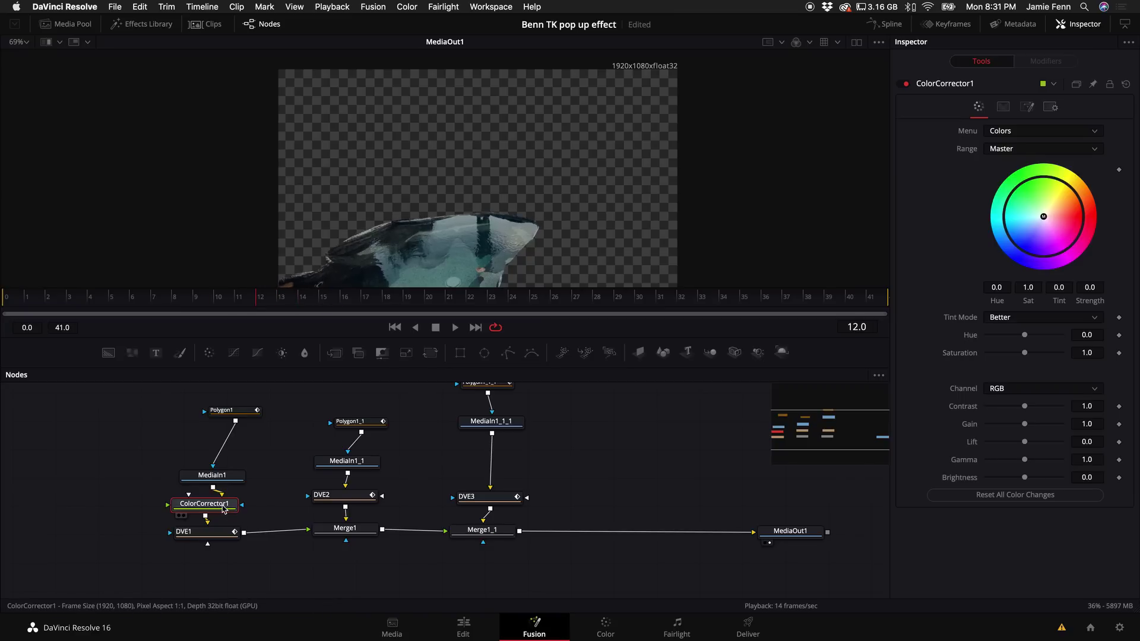
key("Delete")
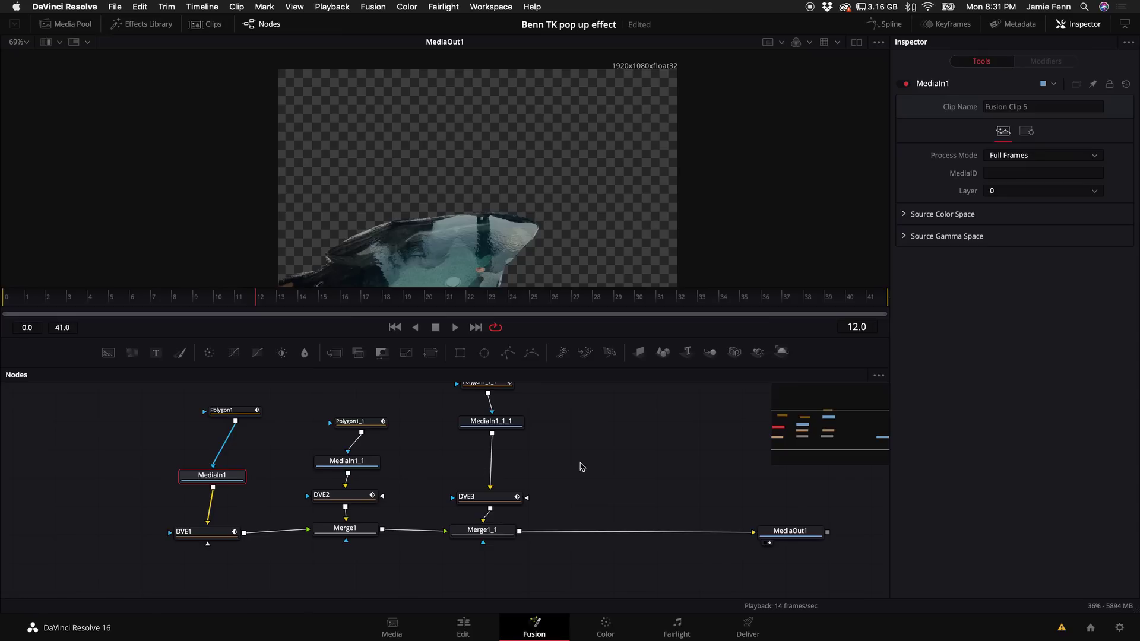
Add Polygon1 to the selection and play the comp from the start
left_click(228, 410, "shift")
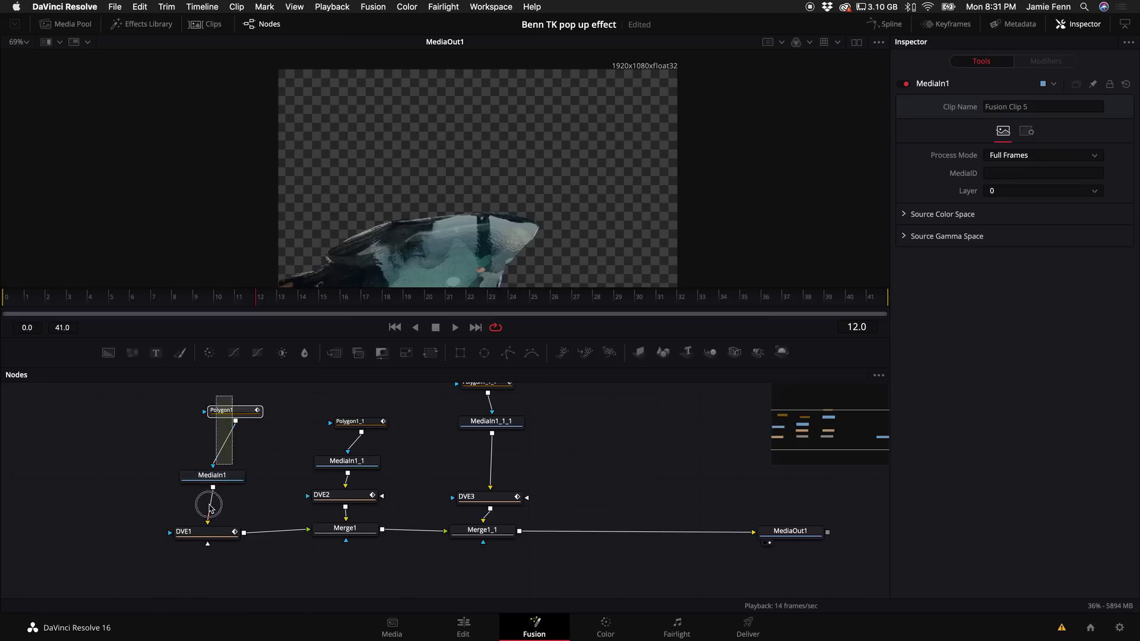
left_click(2, 305)
key("space")
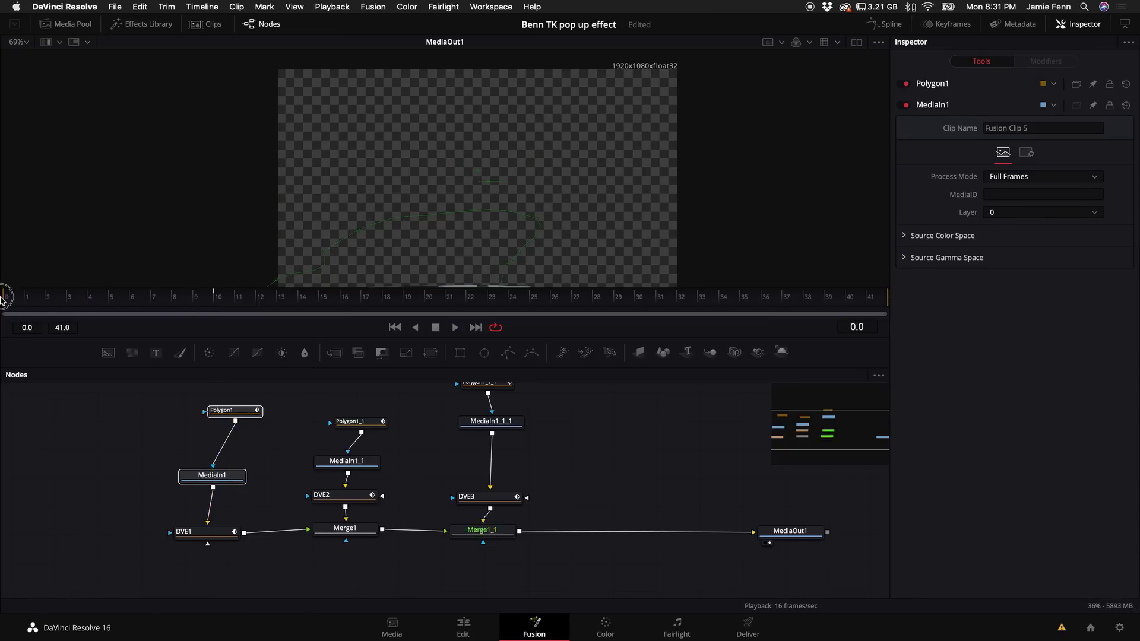
key("space")
In the Spline editor, make DVE1's -90 X Rotation keyframe smooth and ease it out
left_click(890, 24)
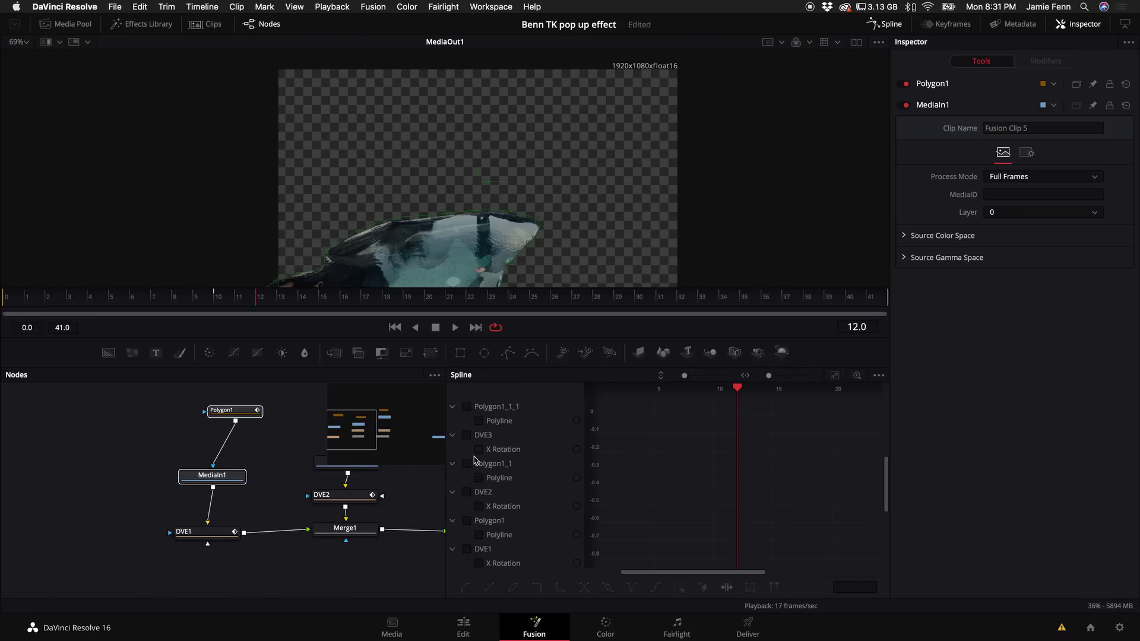
left_click(466, 549)
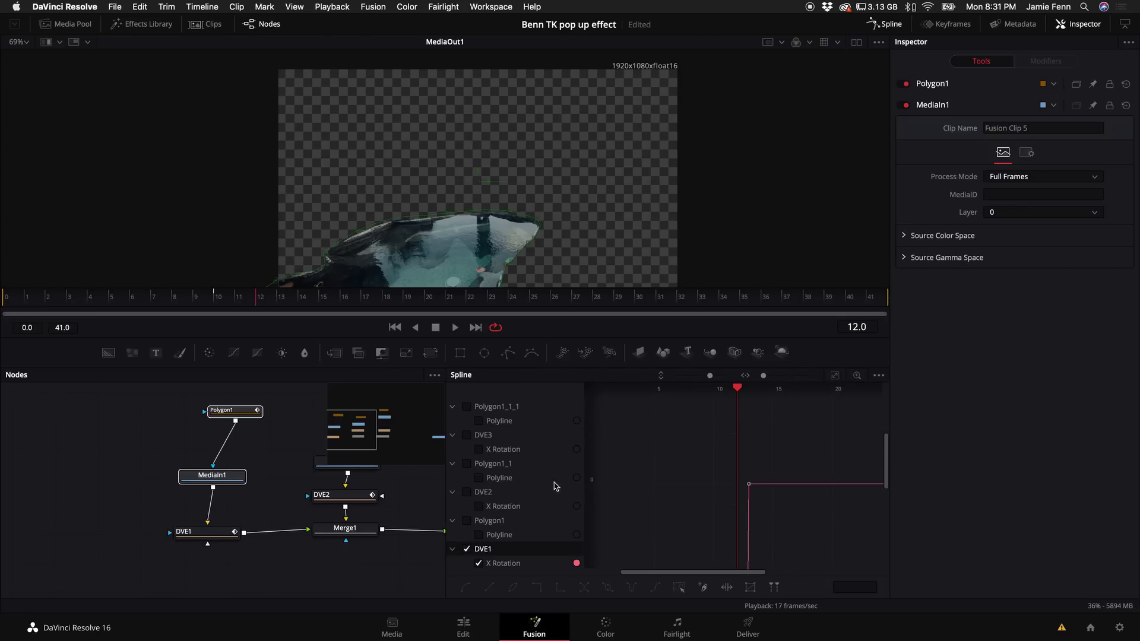
scroll(733, 509, "down", 5)
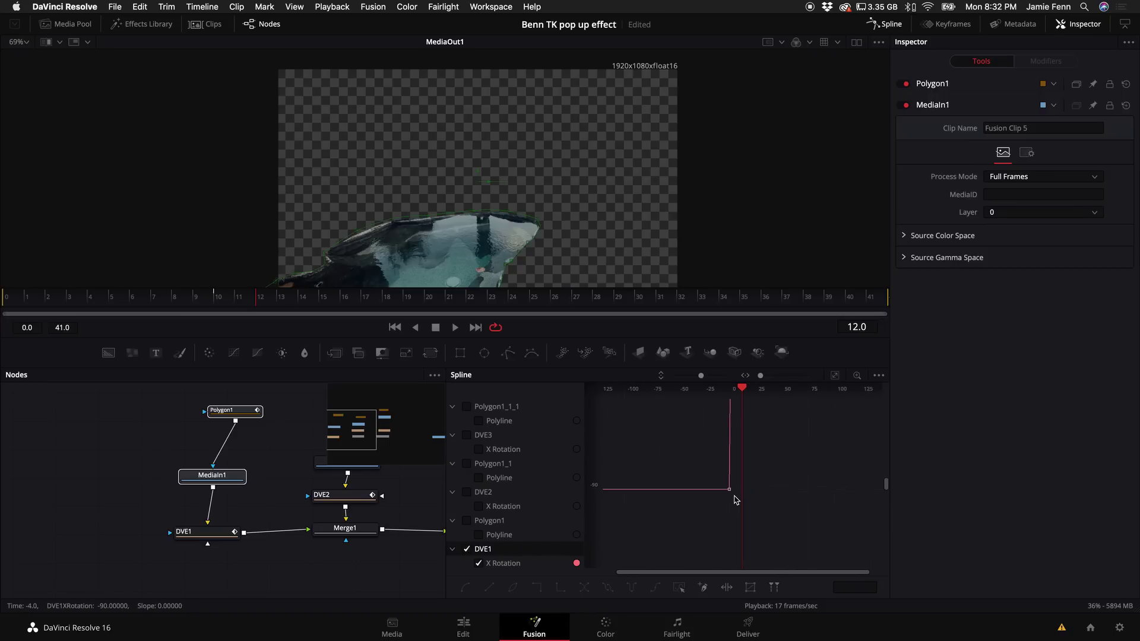
left_click(716, 496)
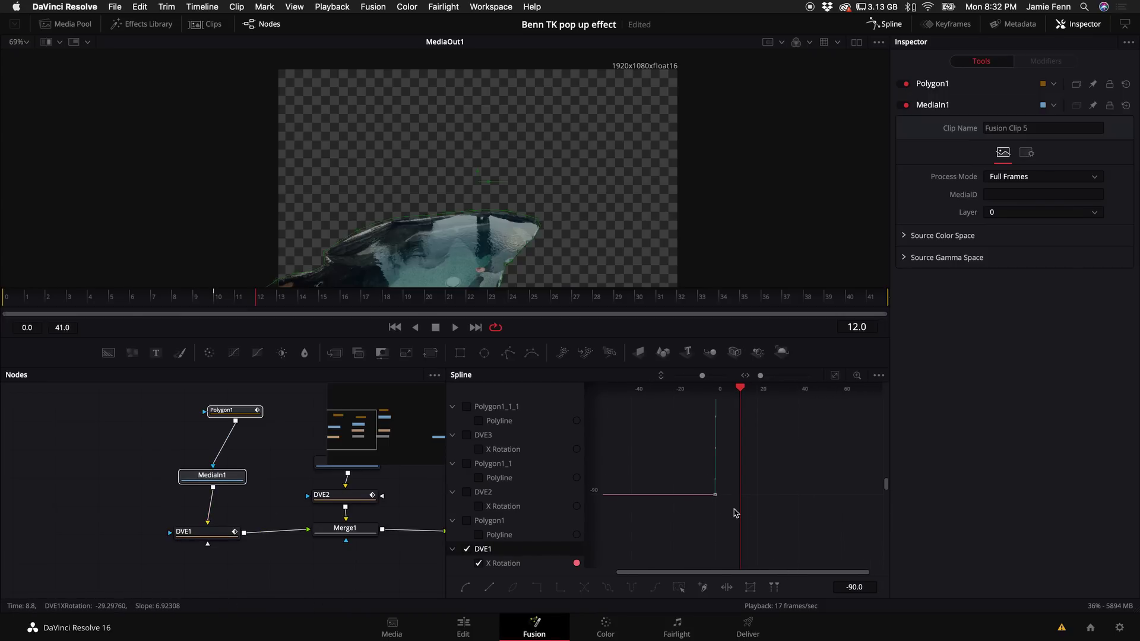
key("s")
left_click_drag(720, 501, 778, 501)
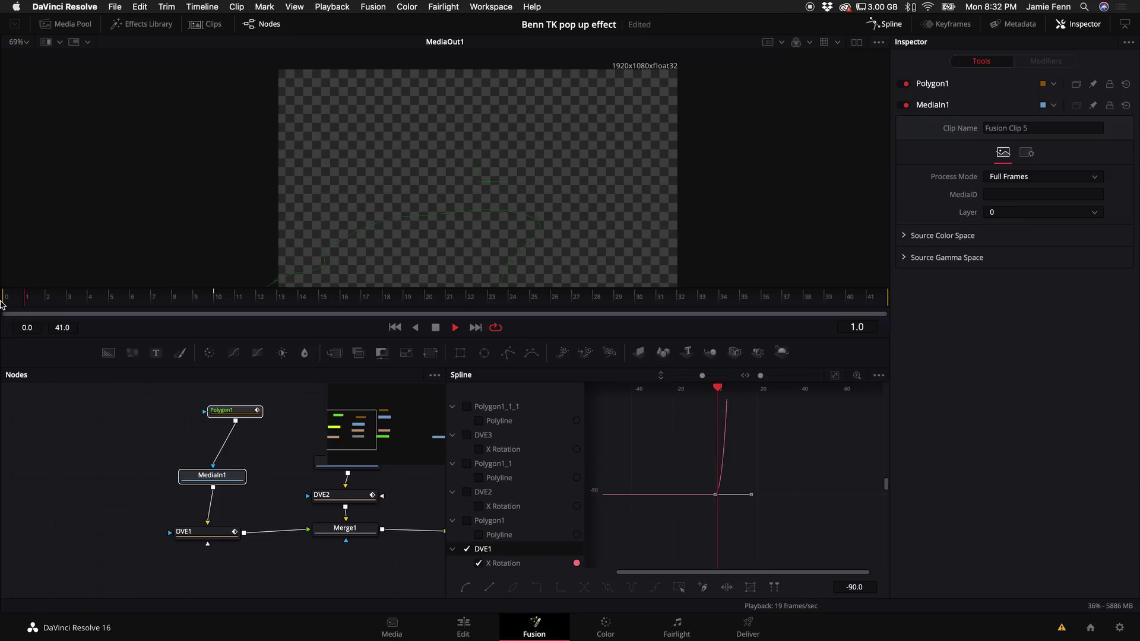
Select the 0 rotation keyframe, replay the fold from frame 0, and fit the curve to the graph
scroll(726, 492, "up", 5)
scroll(730, 499, "up", 6)
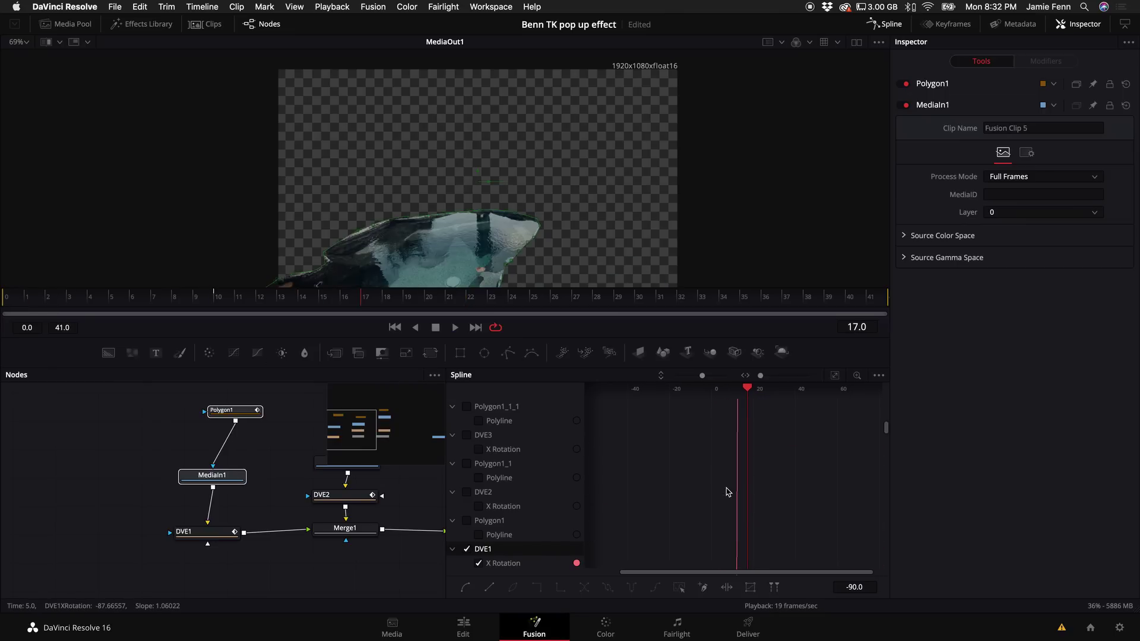
left_click(738, 516)
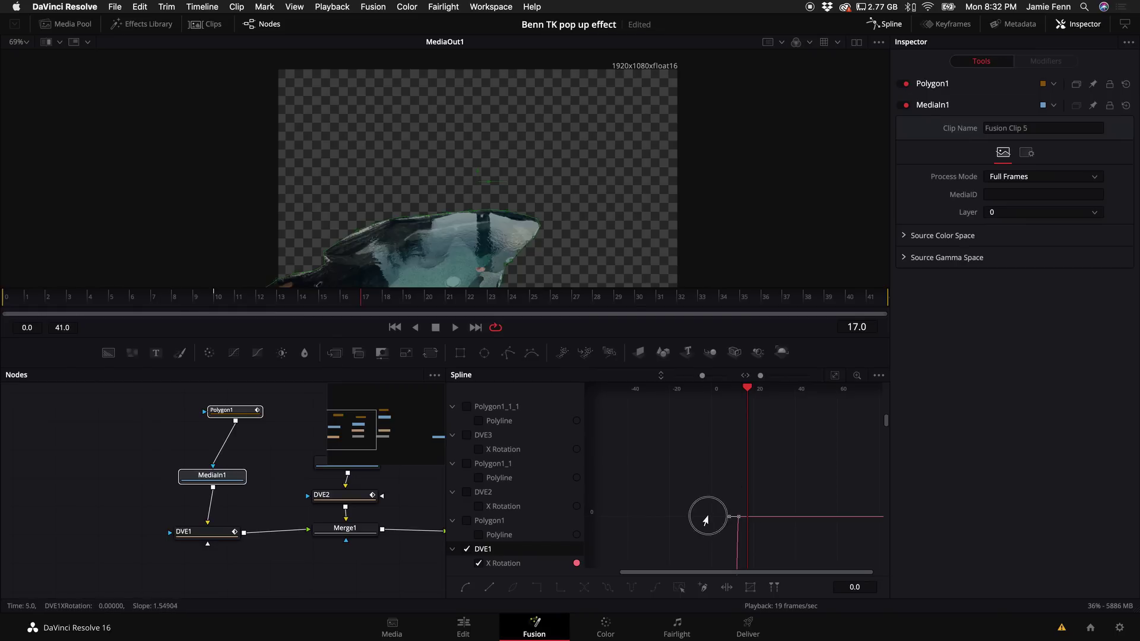
key("Home")
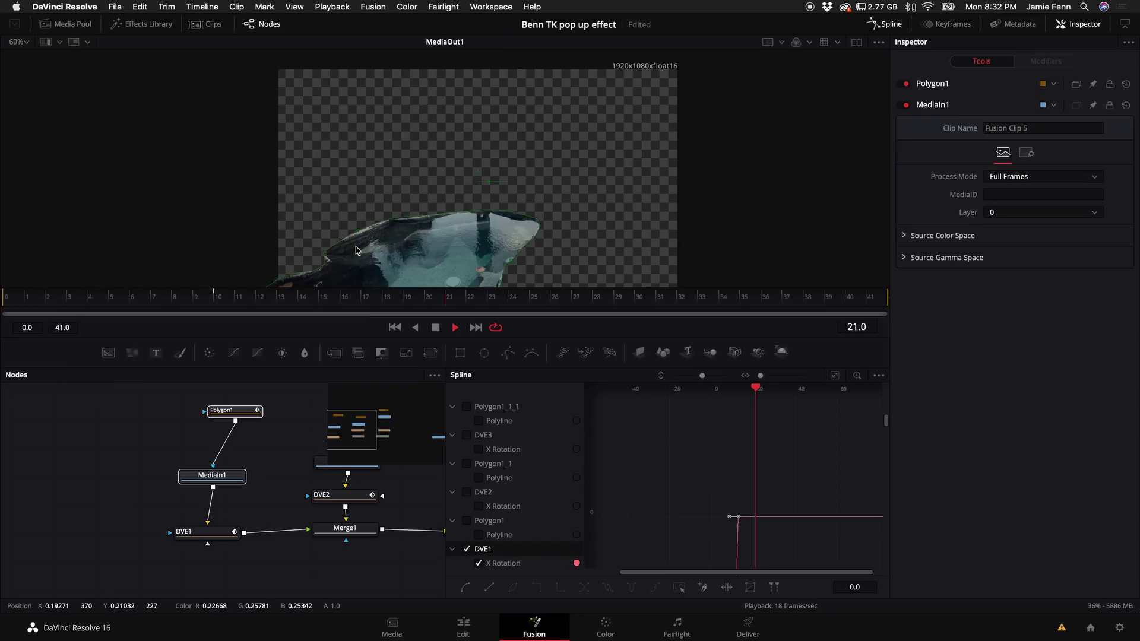
key("space")
key("Home")
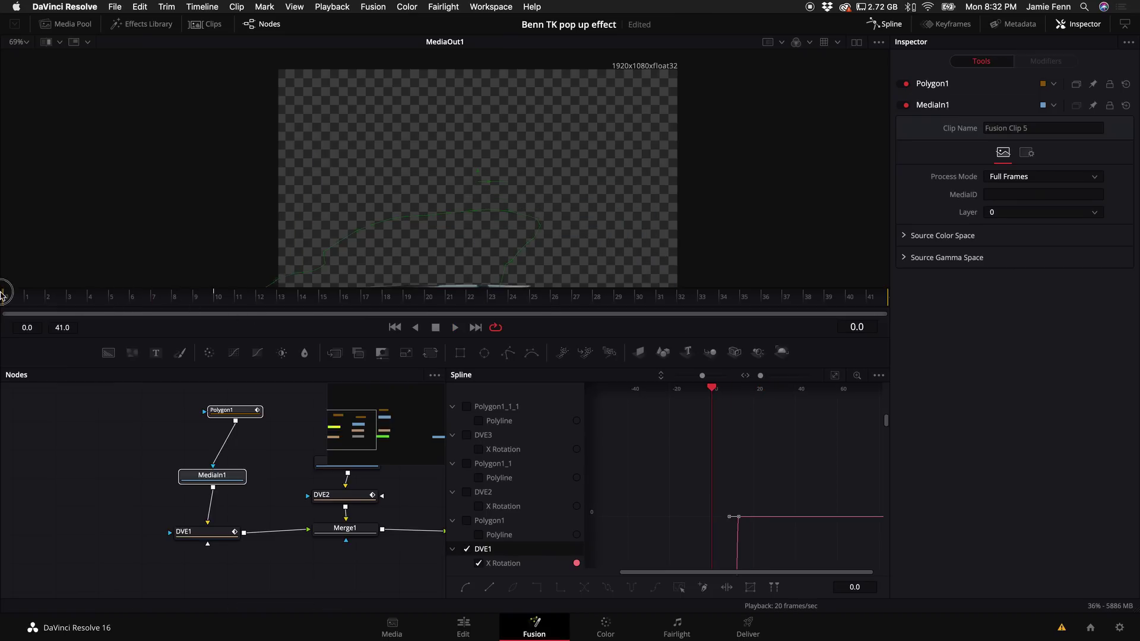
key("space")
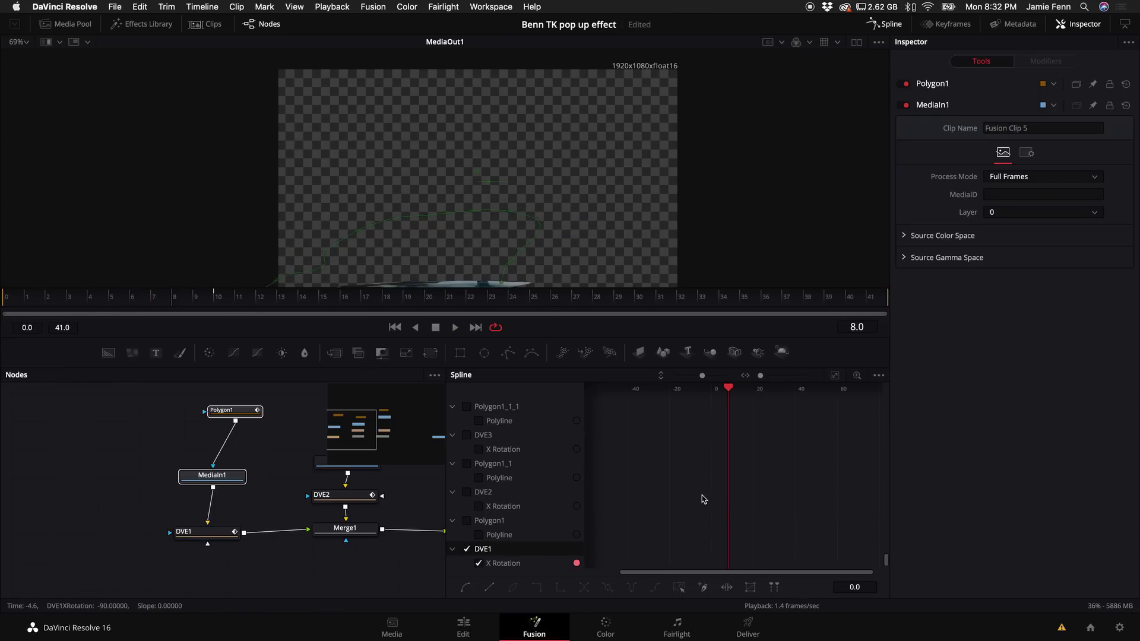
scroll(709, 502, "down", 5)
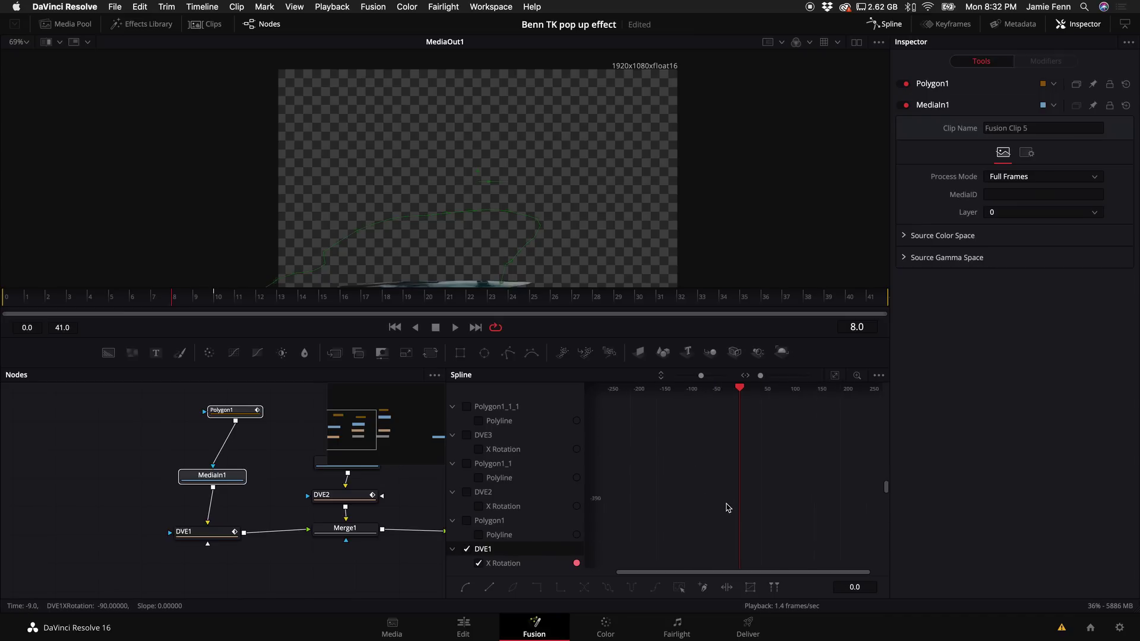
key("ctrl+f")
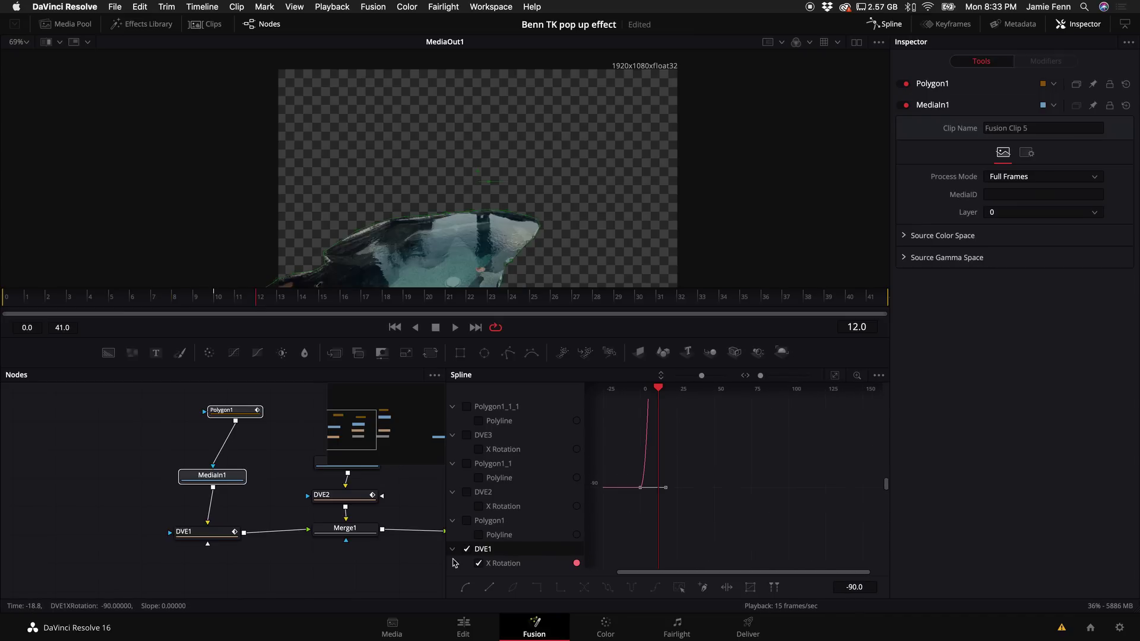
Swap the curve view from DVE1 to DVE2's X Rotation and select its -90 keyframe
left_click(467, 550)
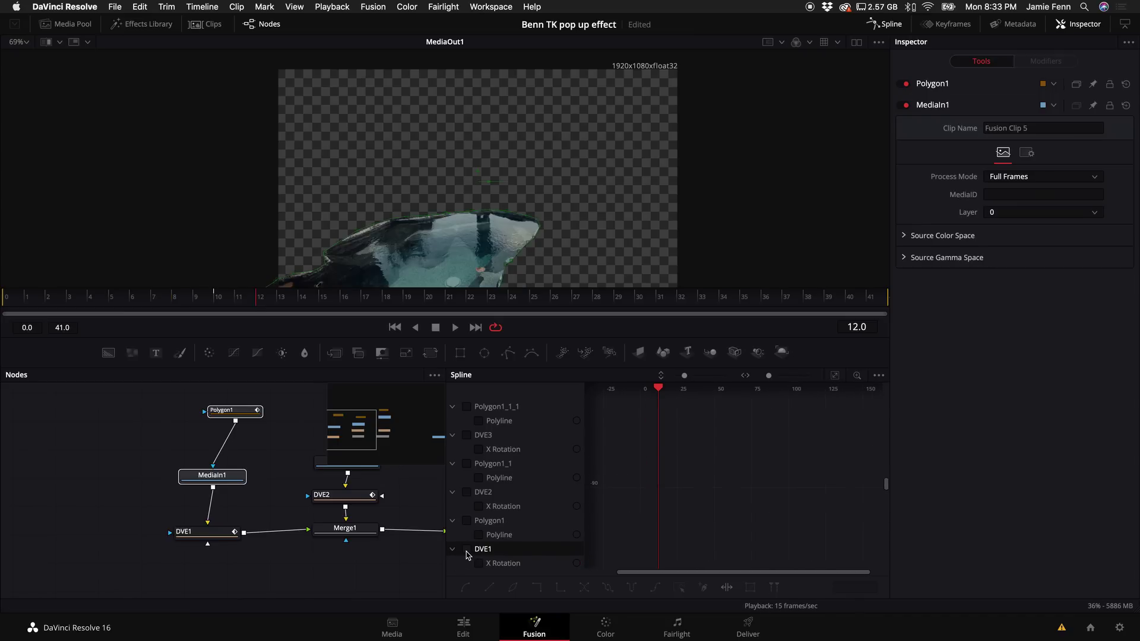
left_click(466, 492)
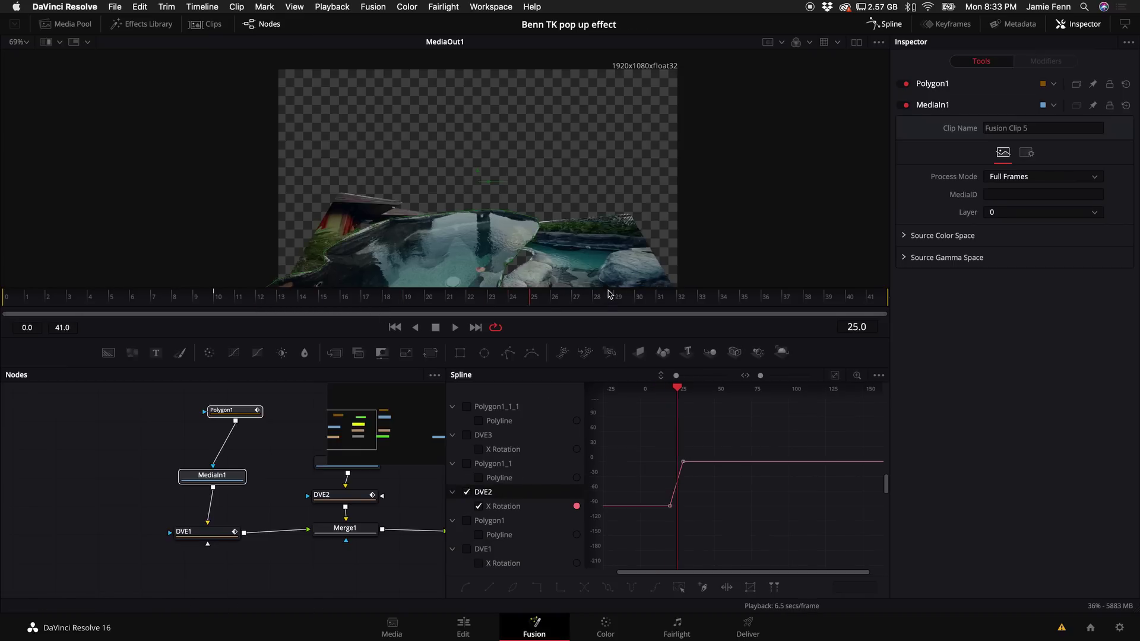
key("j")
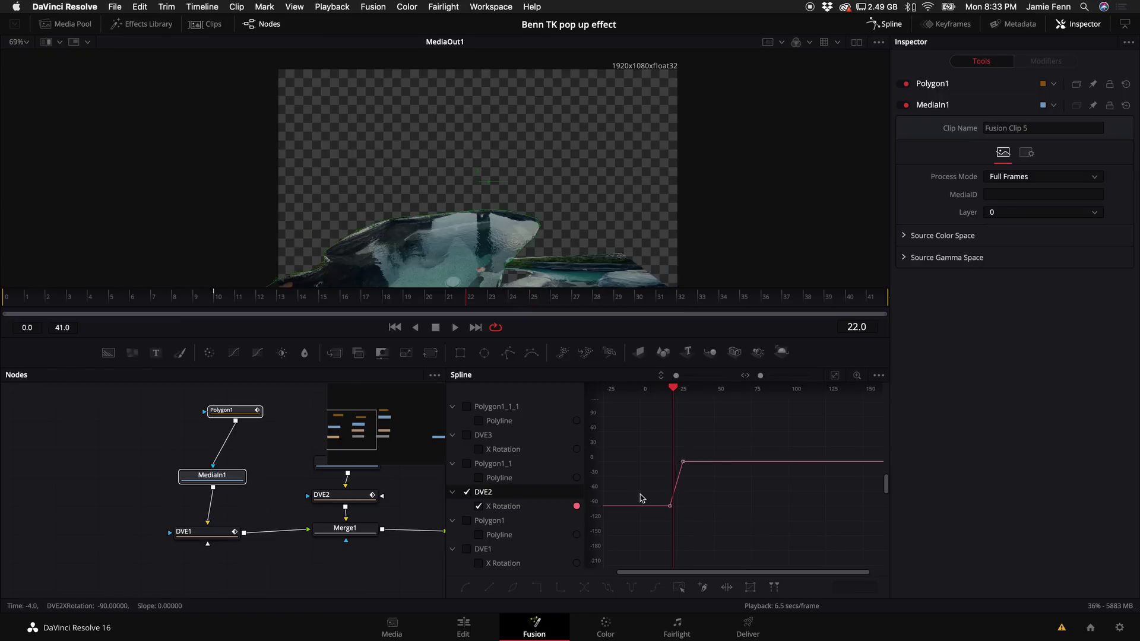
left_click(666, 506)
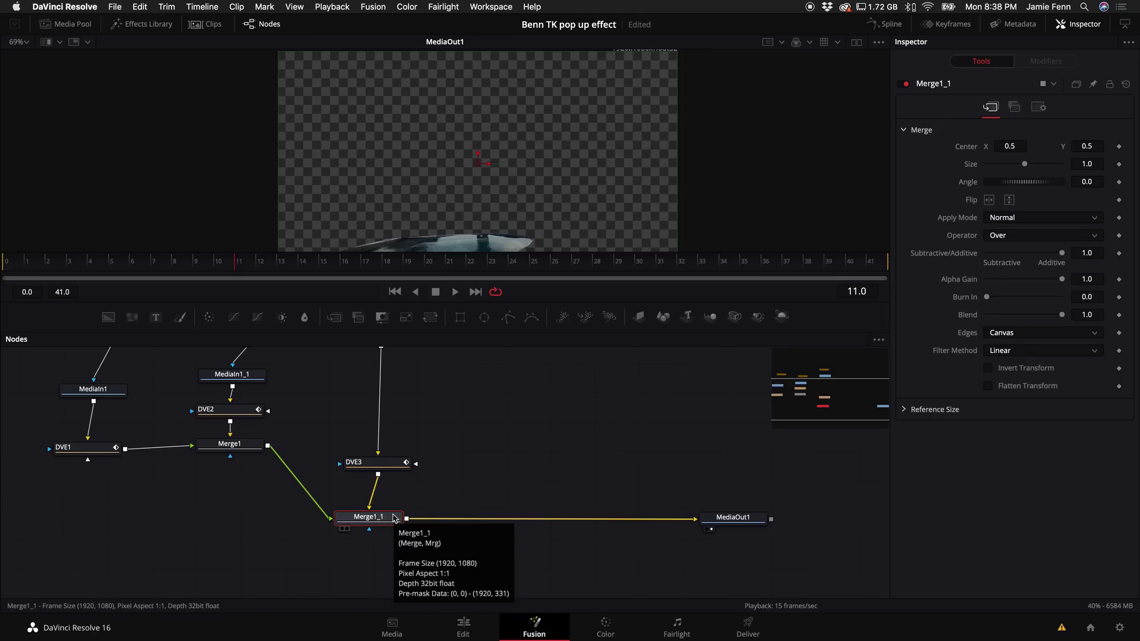
Add a Camera Shake node after Merge1_1 and preview the shake from frame 5
key("shift+space")
type("dve")
key("BackSpace")
key("BackSpace")
key("BackSpace")
type("camera")
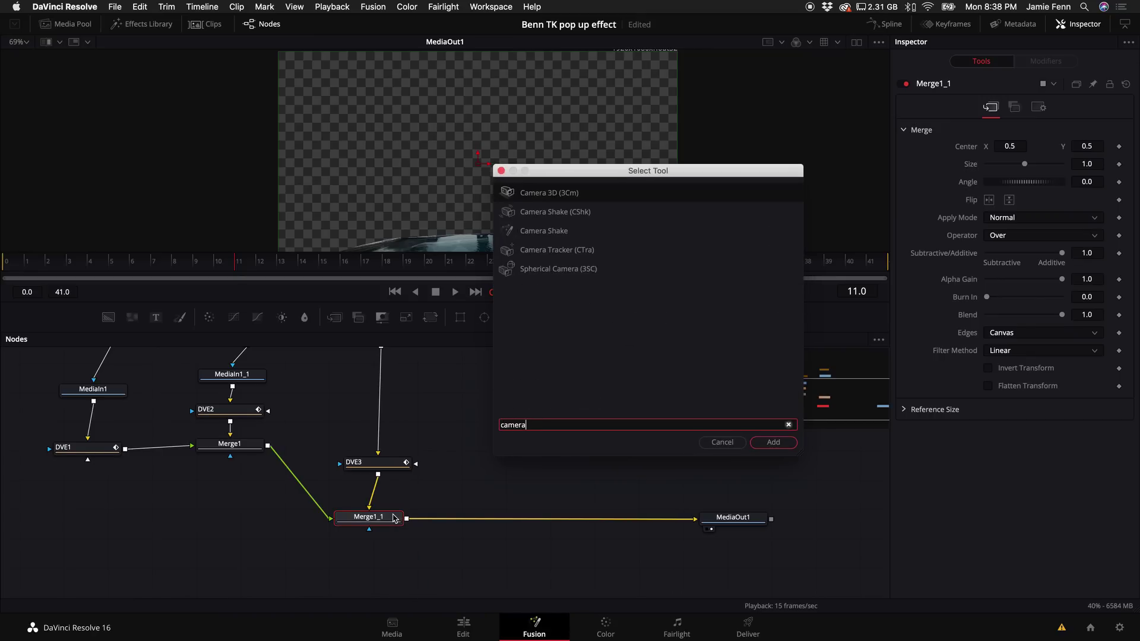
key("Down")
left_click(765, 445)
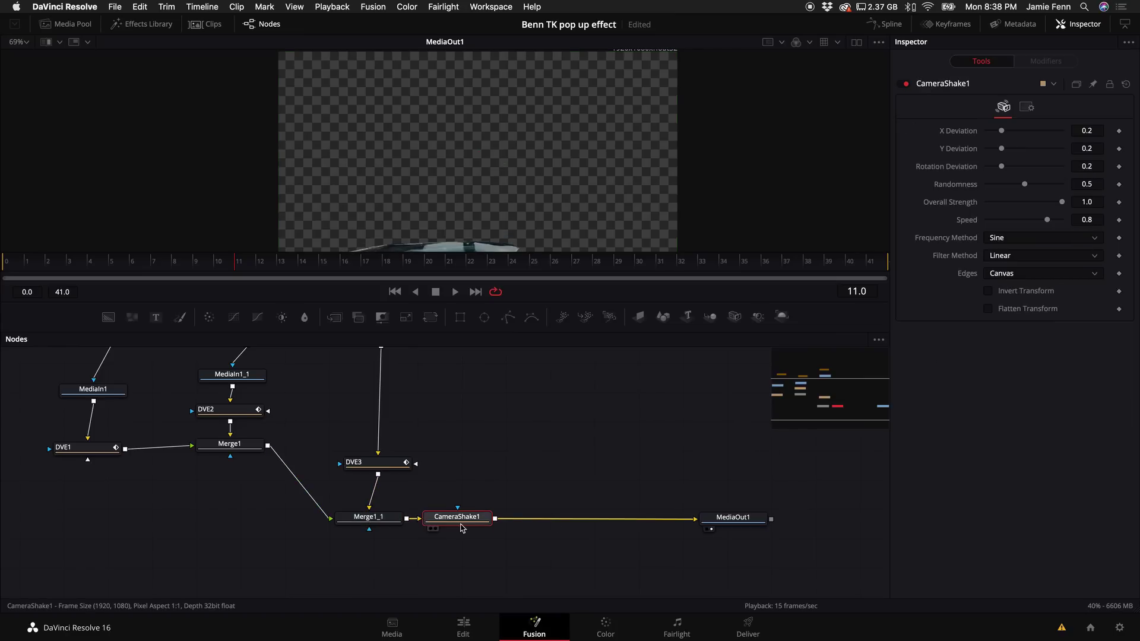
left_click(117, 261)
key("space")
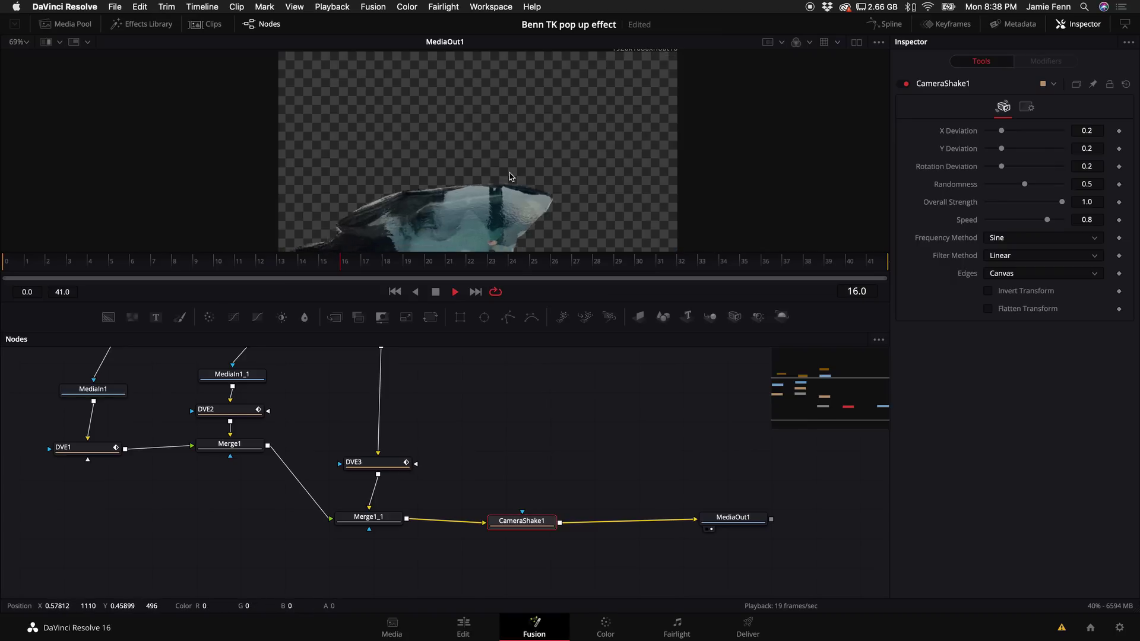
key("space")
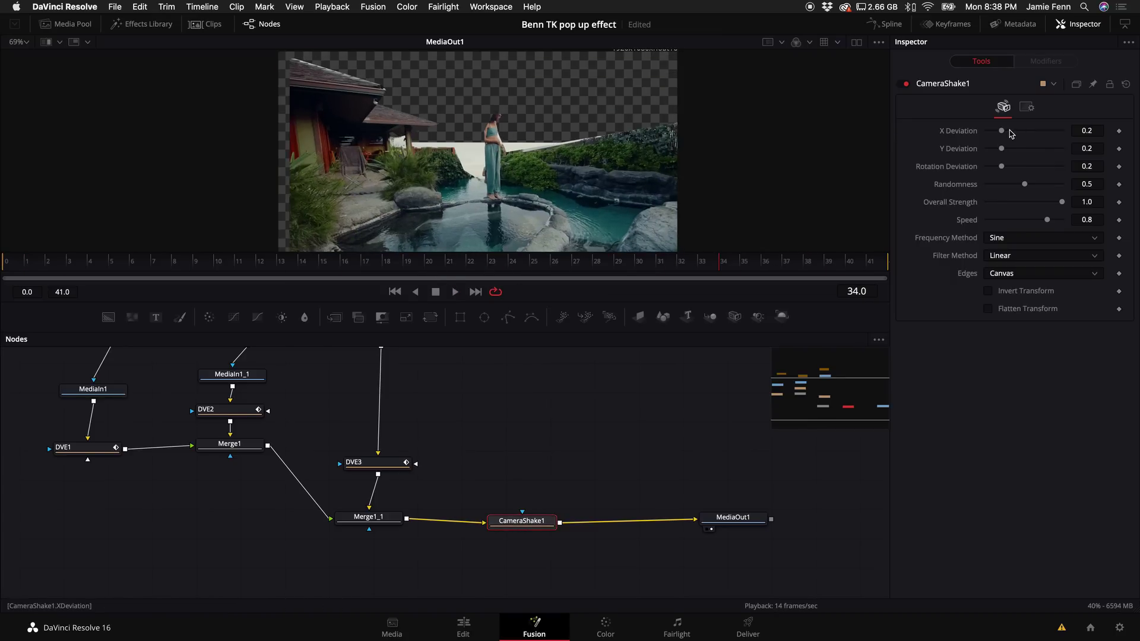
Lower deviations to about 0.03, strength to 0.315 and speed to 0.331, then replay
left_click_drag(1008, 134, 990, 150)
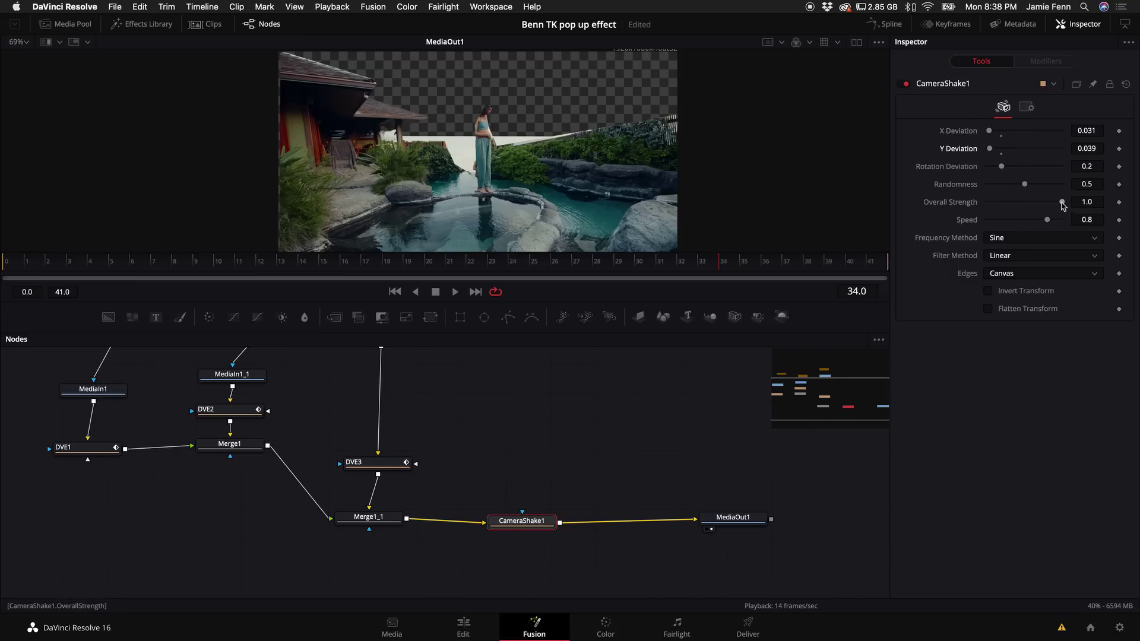
left_click_drag(1063, 203, 1011, 220)
left_click(35, 264)
key("space")
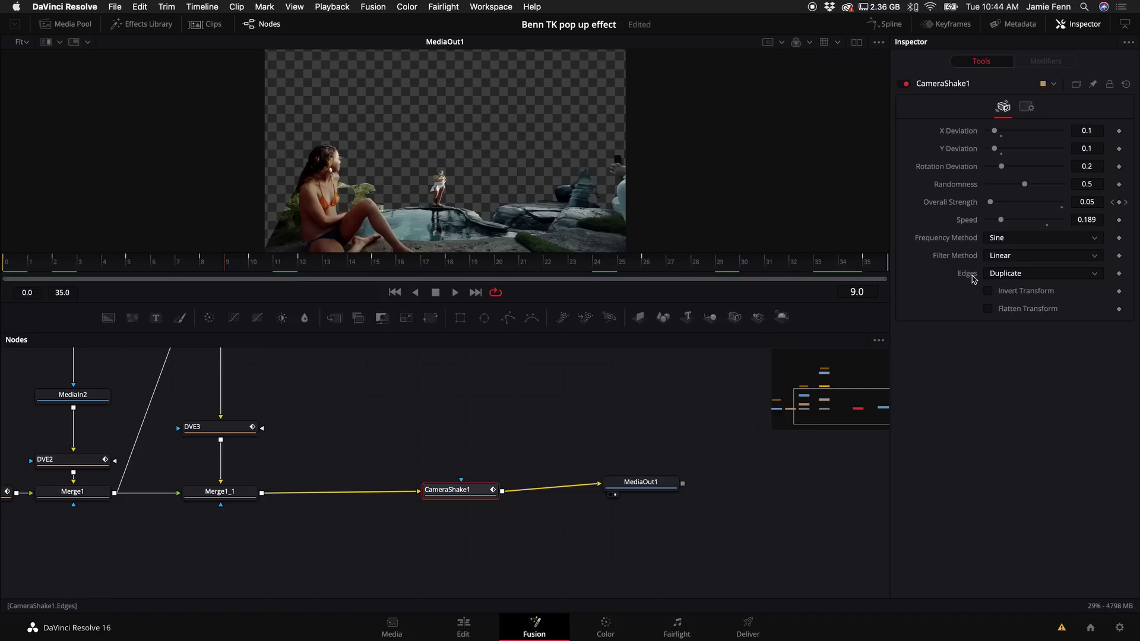
Keep CameraShake1's Edges option on Duplicate
left_click(1009, 274)
left_click(997, 391)
Return from the desktop overview to the Fusion node workspace
key("ctrl+Up")
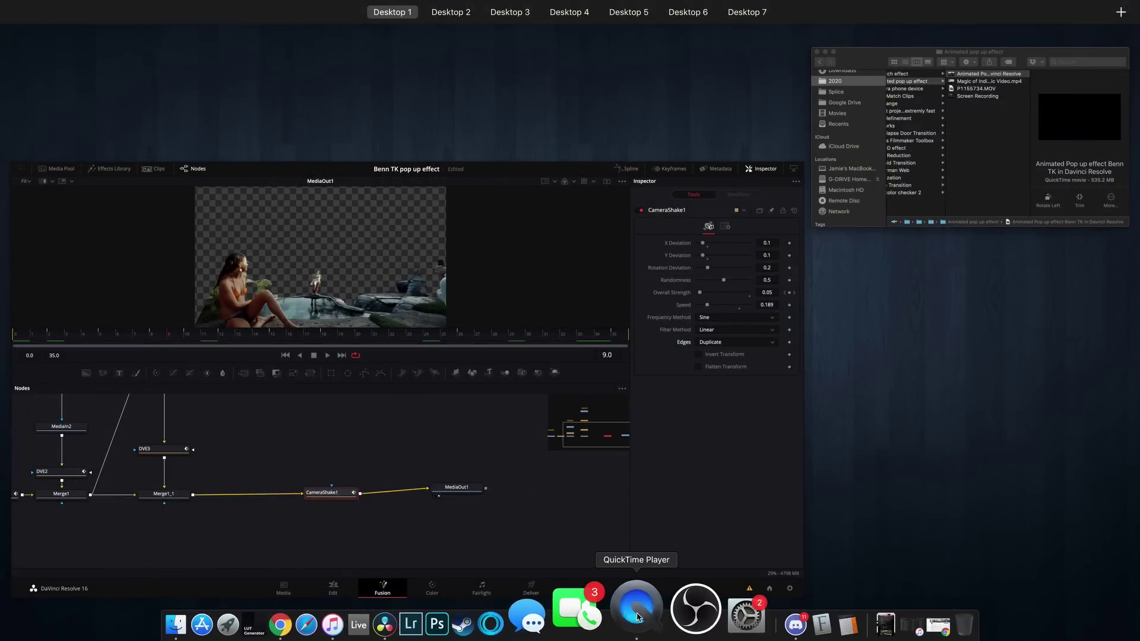
left_click(638, 617)
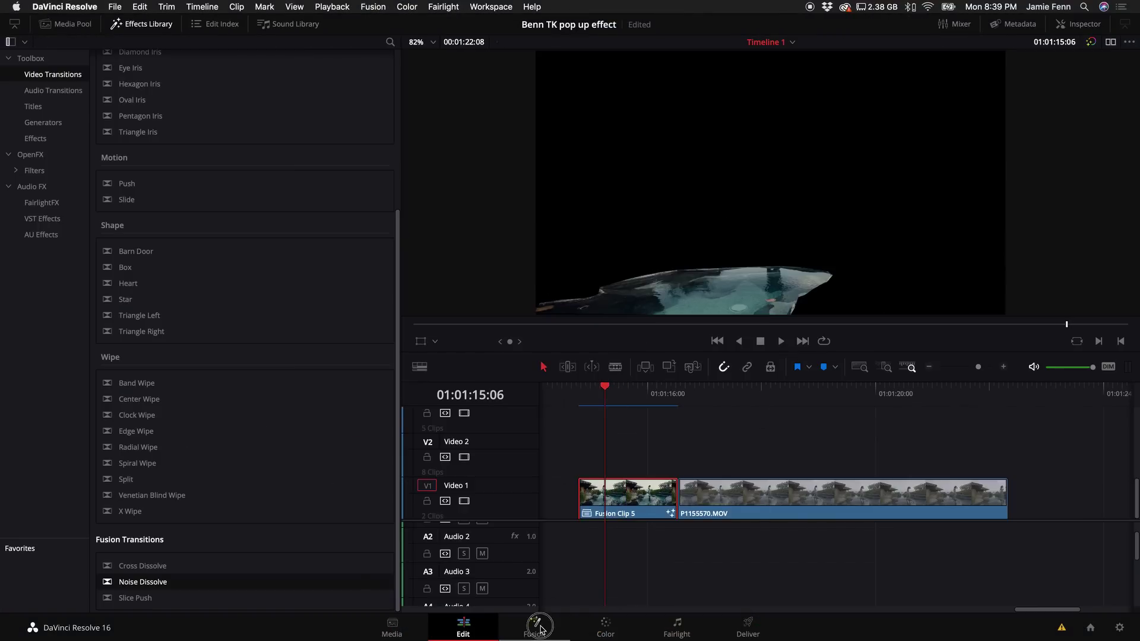
left_click(537, 626)
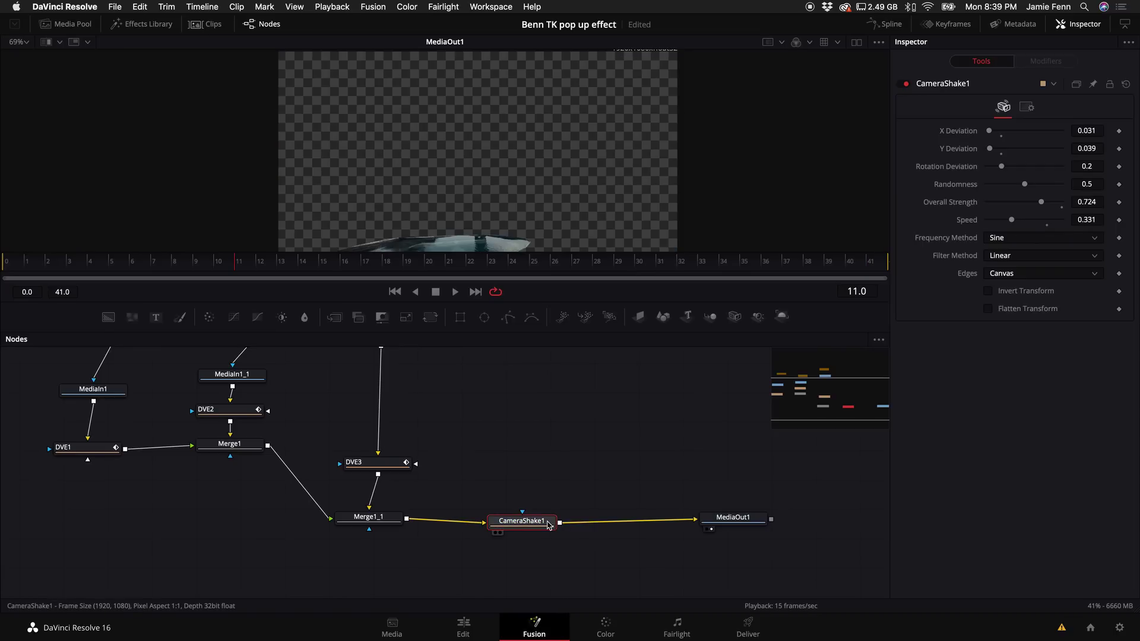
scroll(416, 493, "left", 6)
Enable motion blur on DVE1 with quality 10, then bring up DVE2's settings
left_click(201, 499)
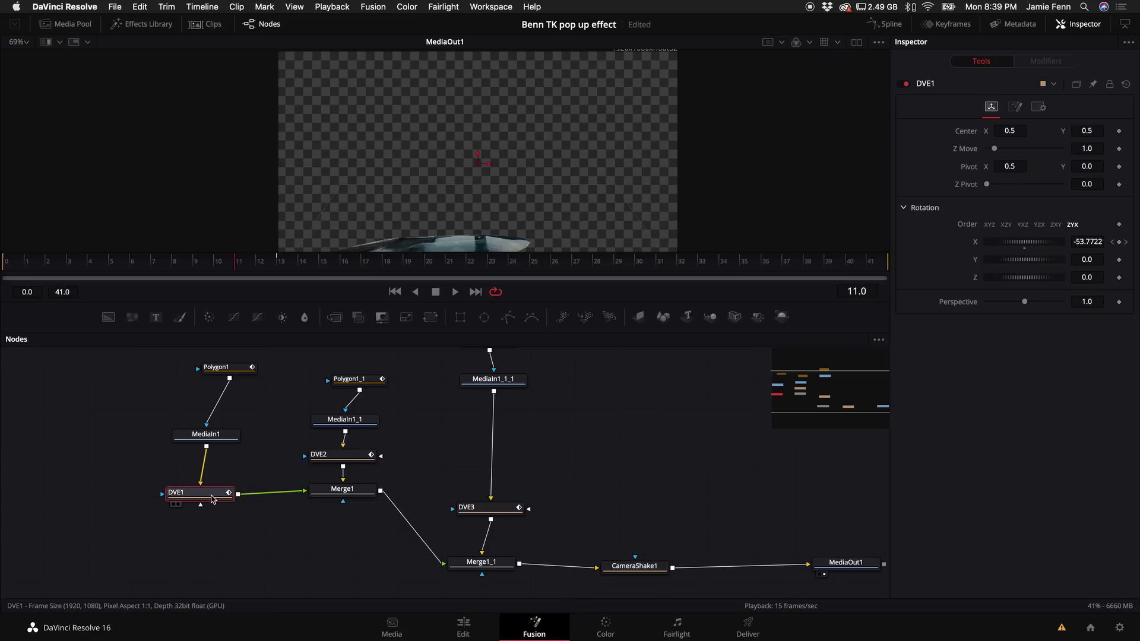
left_click(1037, 108)
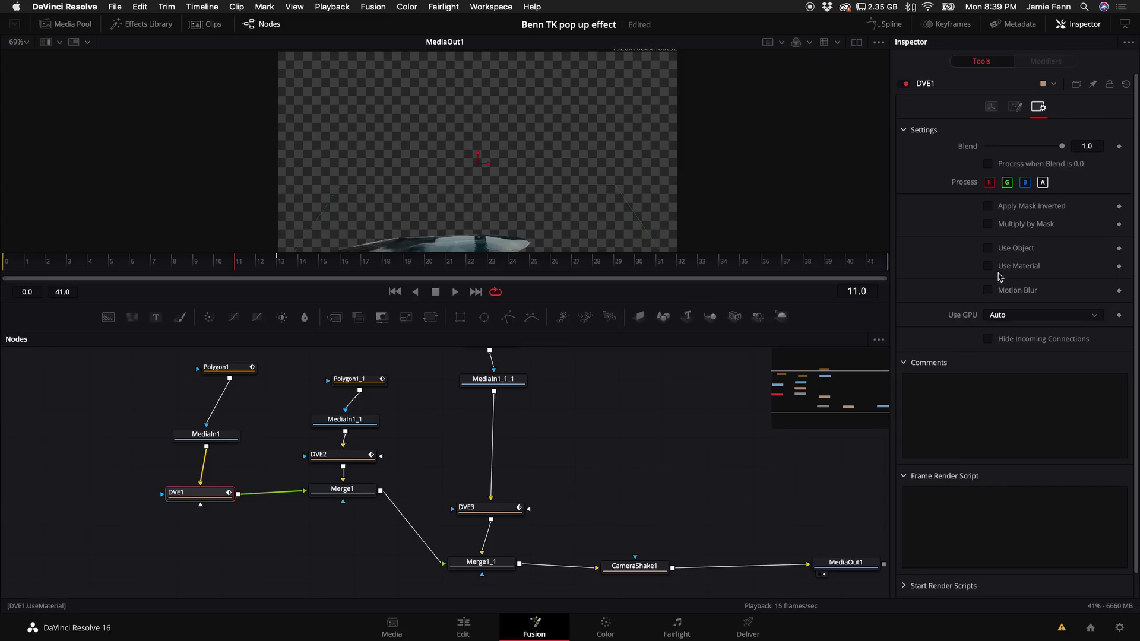
left_click(989, 291)
left_click_drag(1000, 309, 1061, 308)
left_click(331, 457)
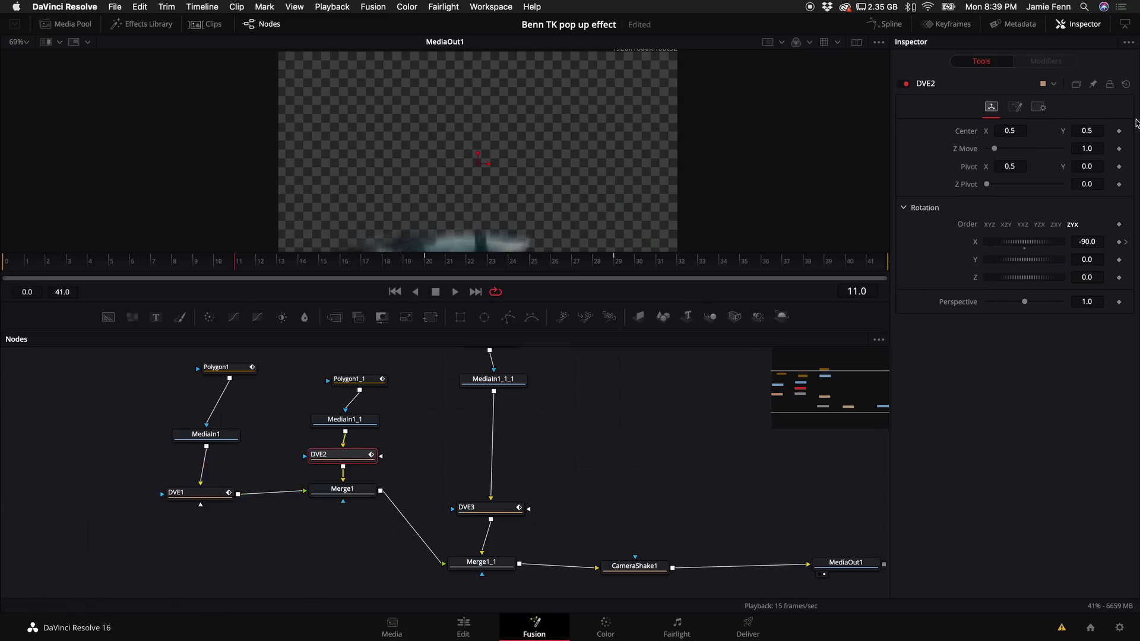
left_click(1038, 107)
Turn on motion blur for DVE2
left_click(988, 290)
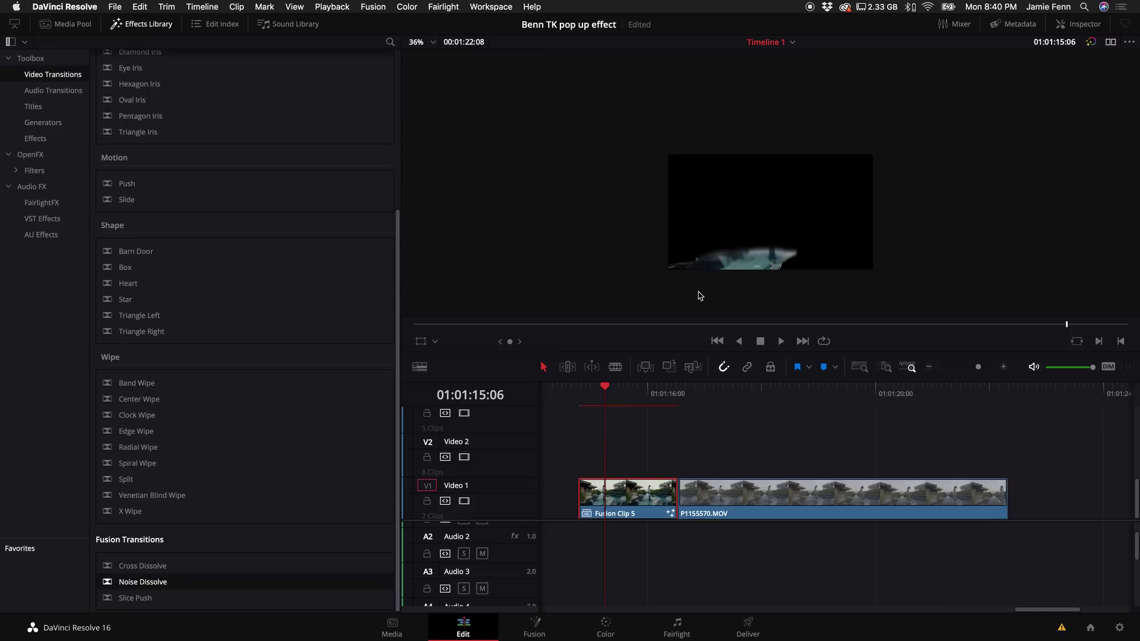